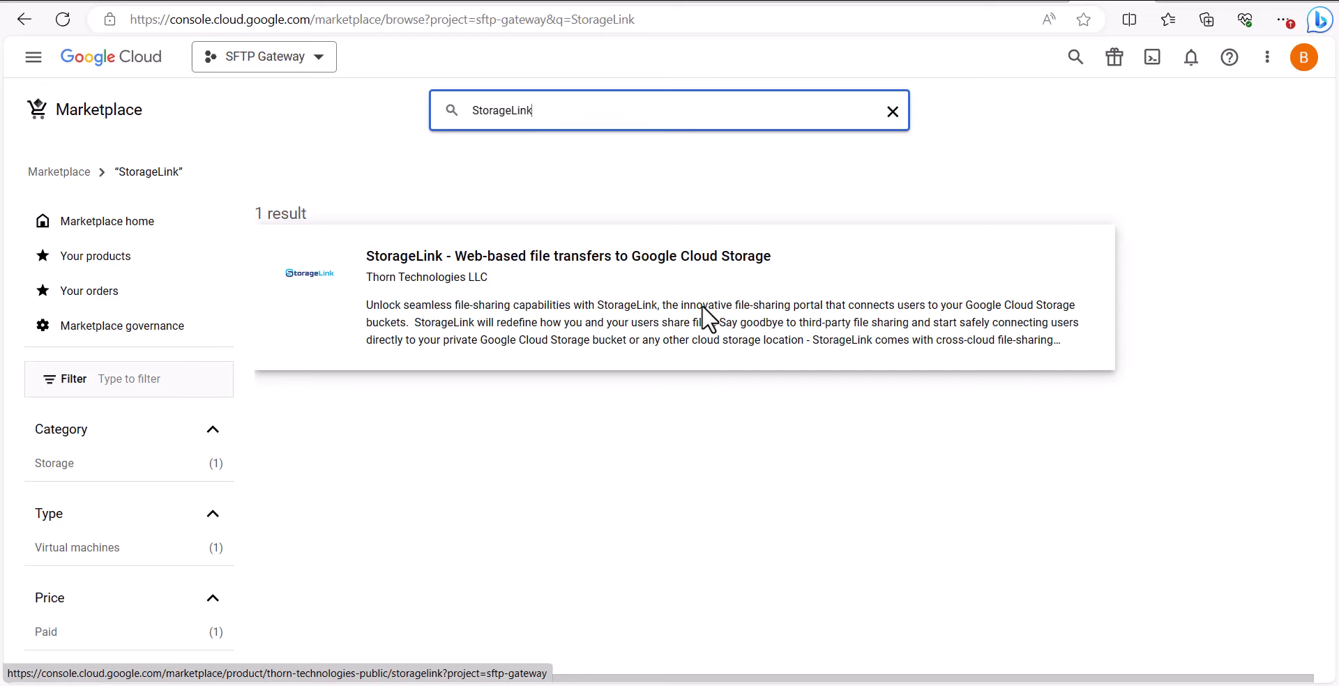
# Step: Open the StorageLink marketplace listing and accept its terms and agreements to start a new deployment
pyautogui.click(577, 281)
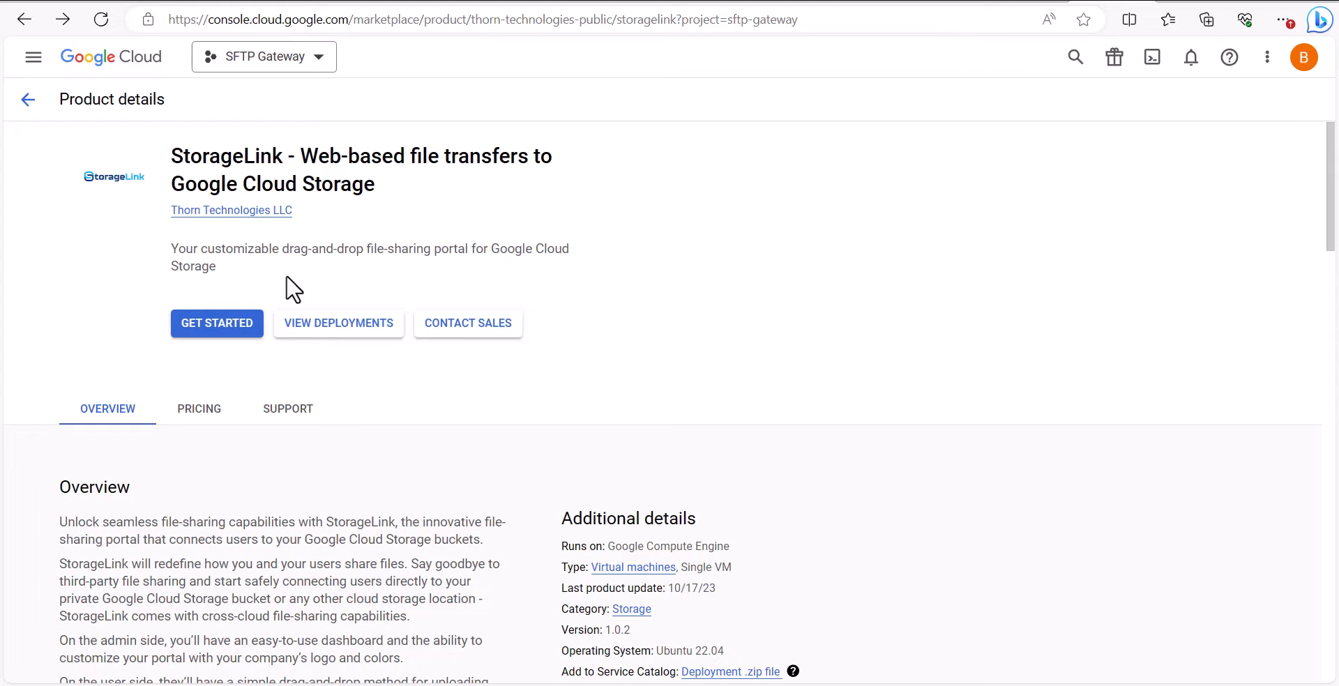
pyautogui.click(222, 328)
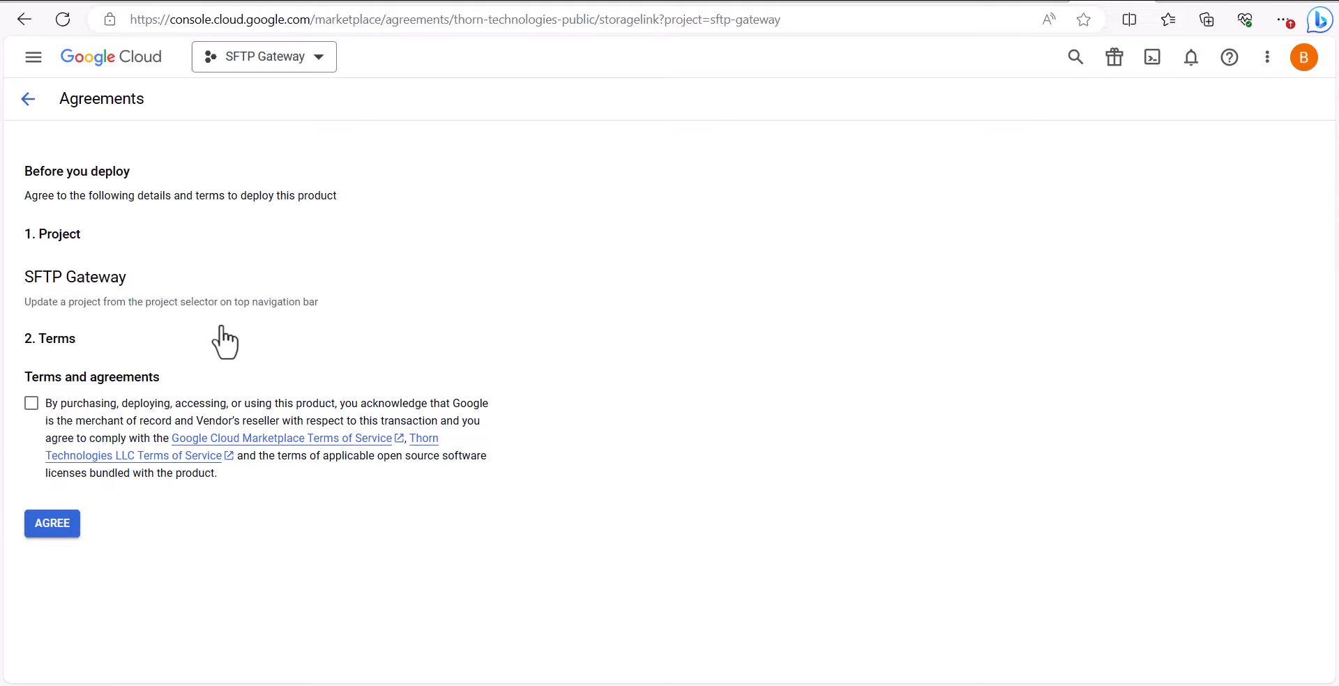
pyautogui.click(32, 404)
pyautogui.click(66, 532)
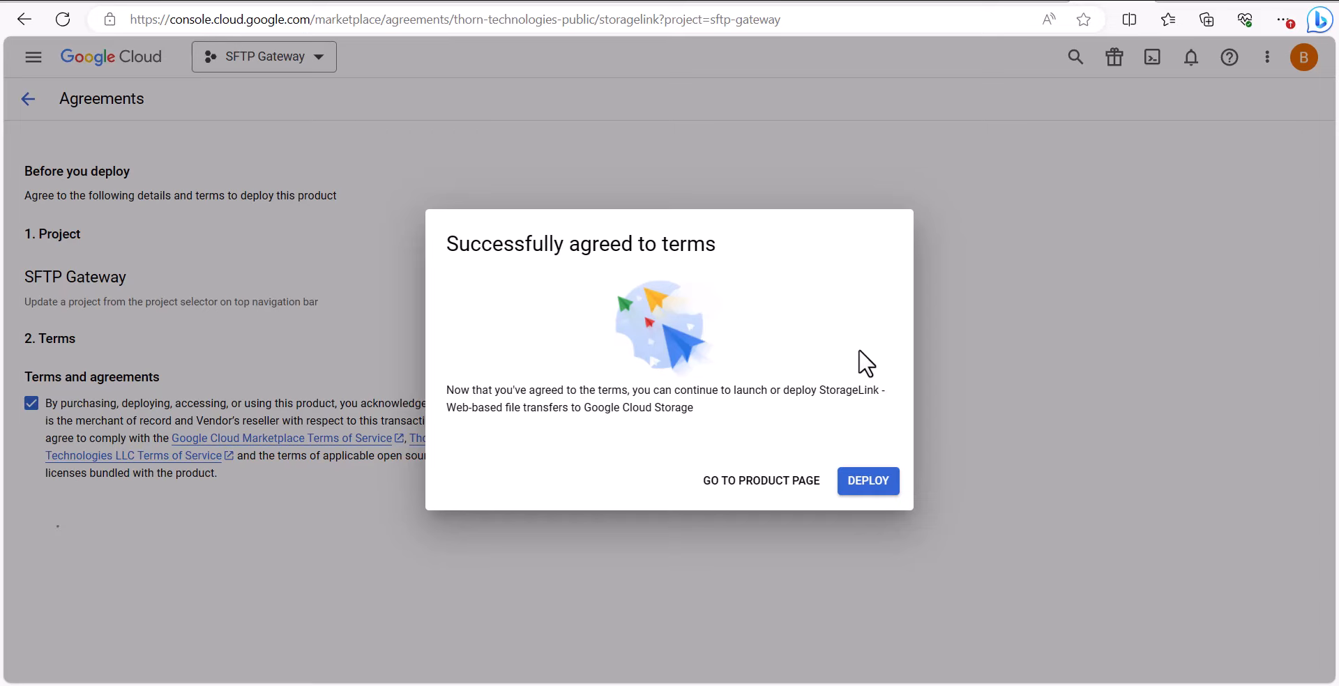
pyautogui.click(885, 486)
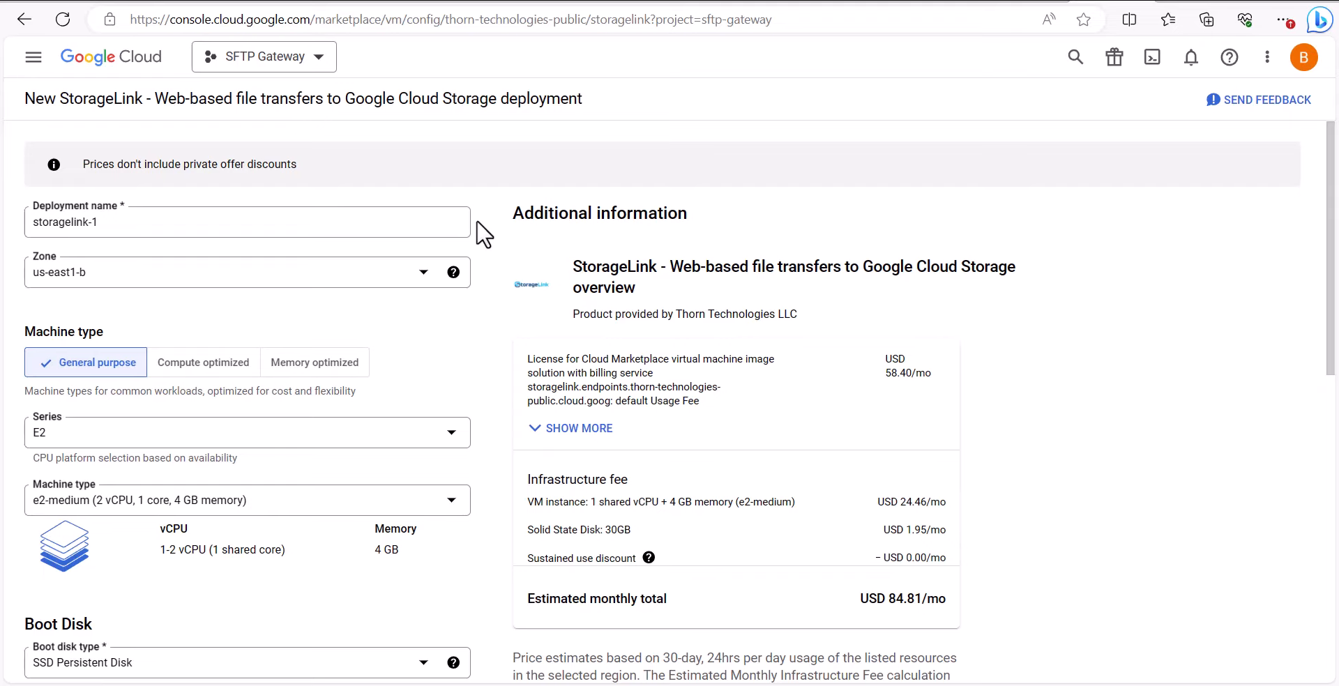
# Step: Name the deployment storagelink-demo
pyautogui.click(390, 222)
pyautogui.press('BackSpace')
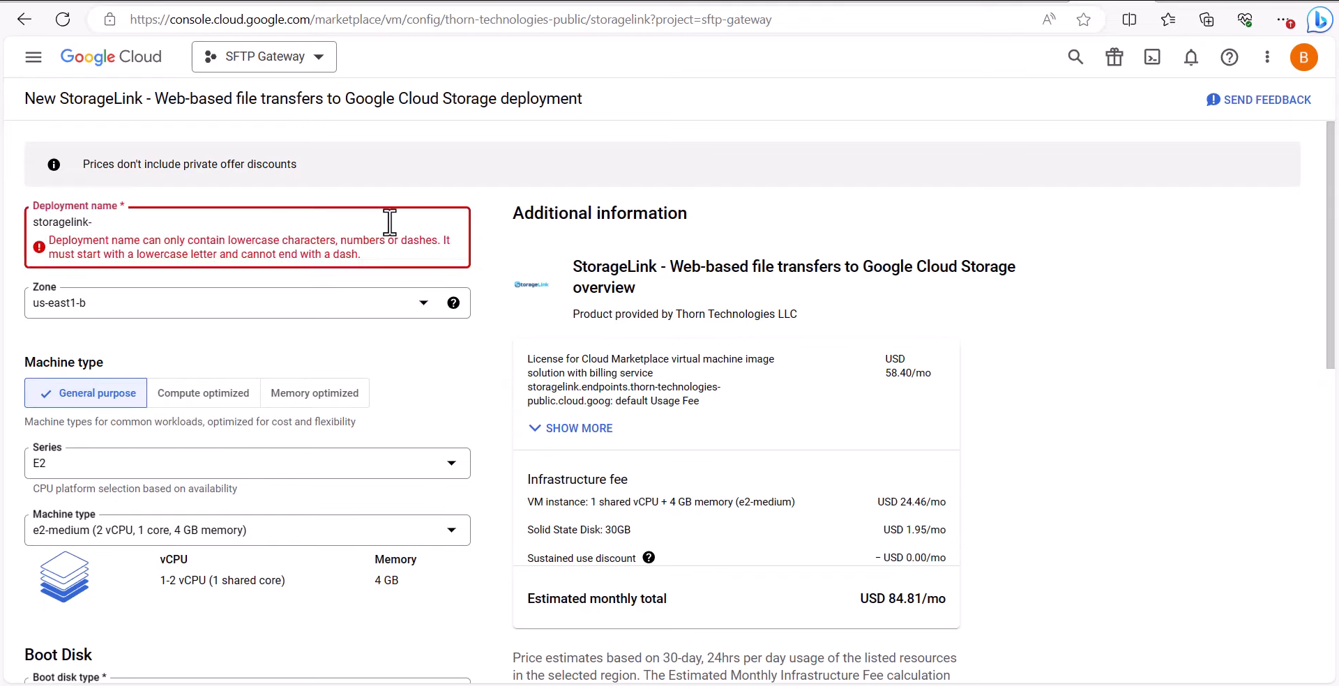
pyautogui.write('demo')
# Step: Review the zone and machine type options, keeping us-east1-b and e2-medium
pyautogui.click(385, 275)
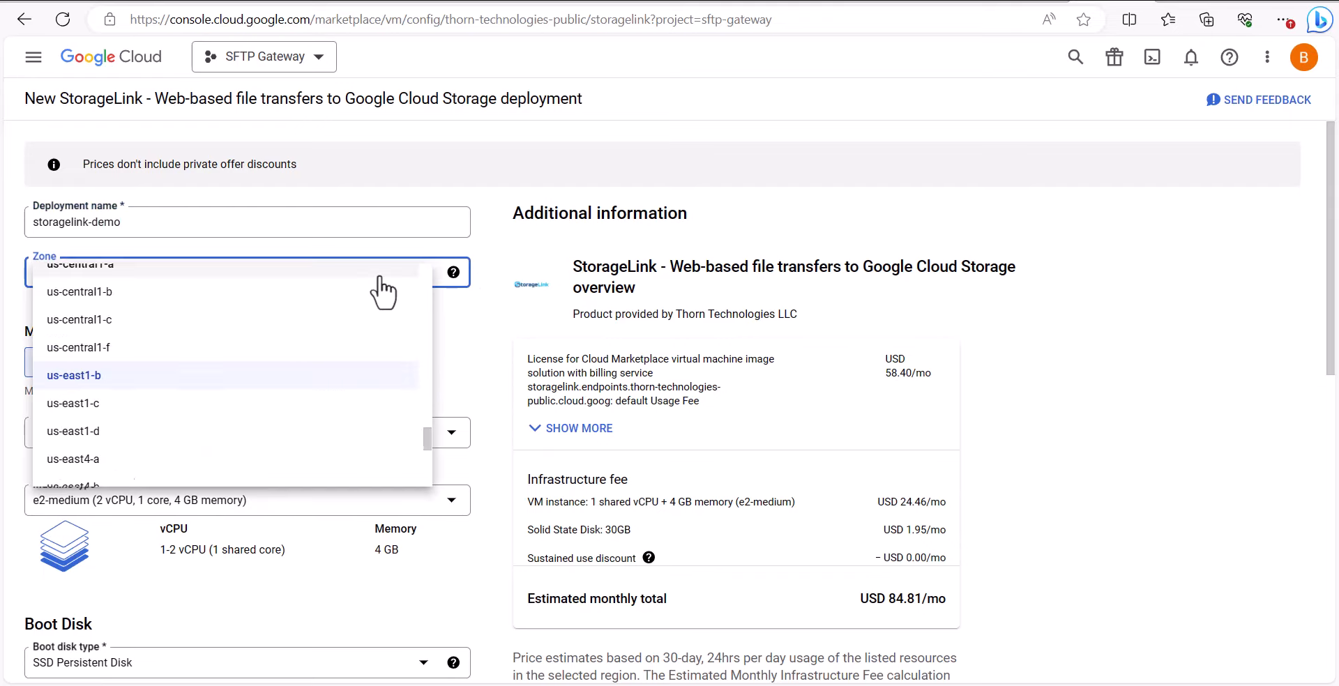
pyautogui.click(494, 407)
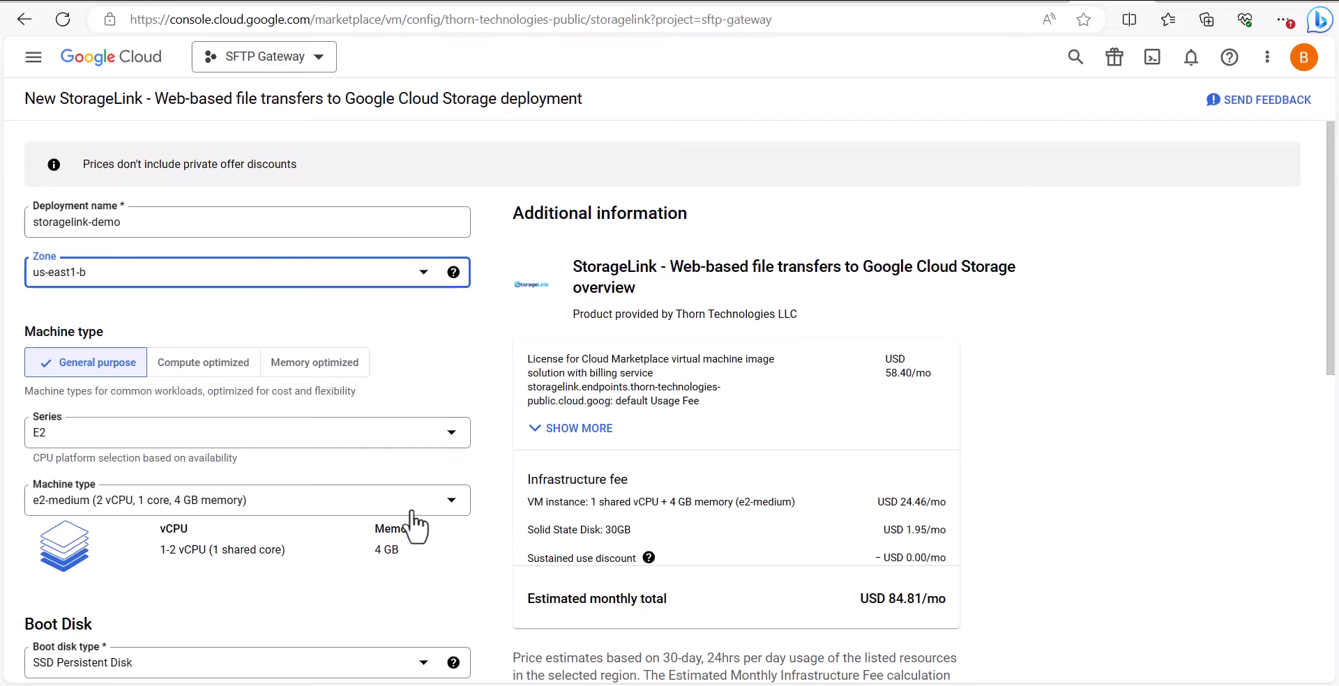
pyautogui.click(410, 507)
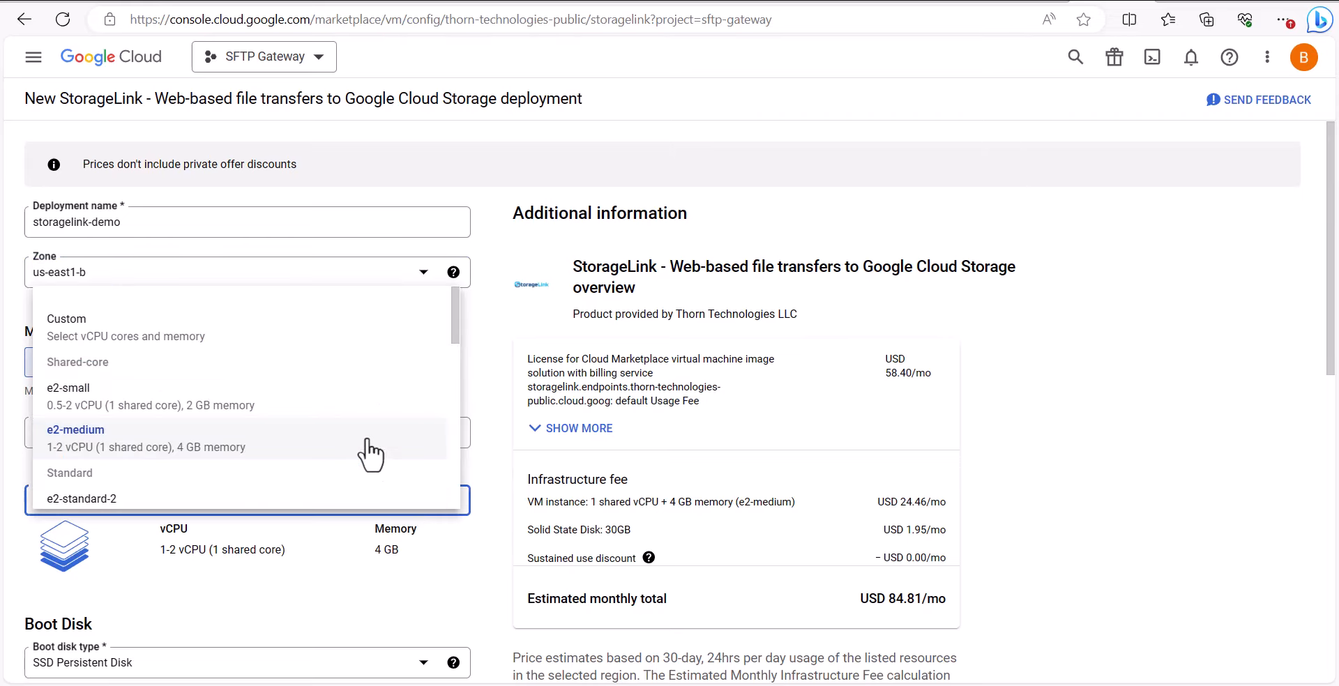
pyautogui.click(494, 367)
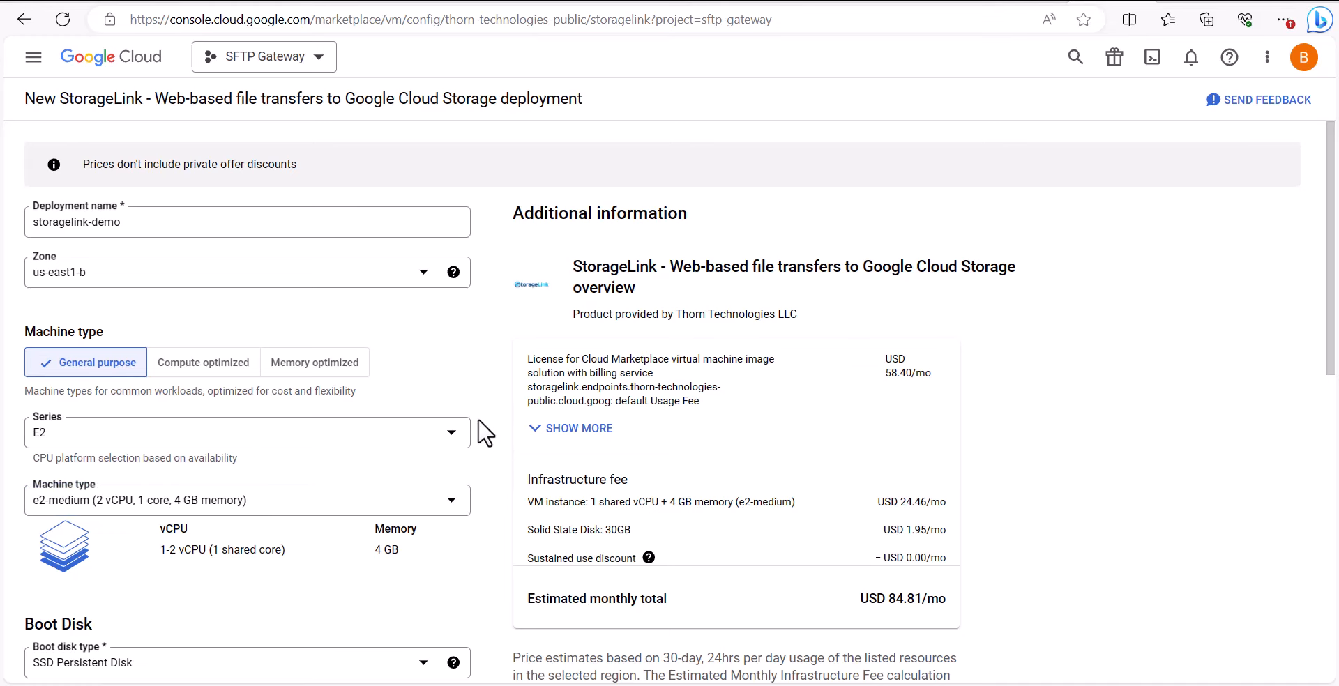
# Step: Review the default network interface's network, subnetwork and external IP settings
pyautogui.scroll(-5, 484, 433)
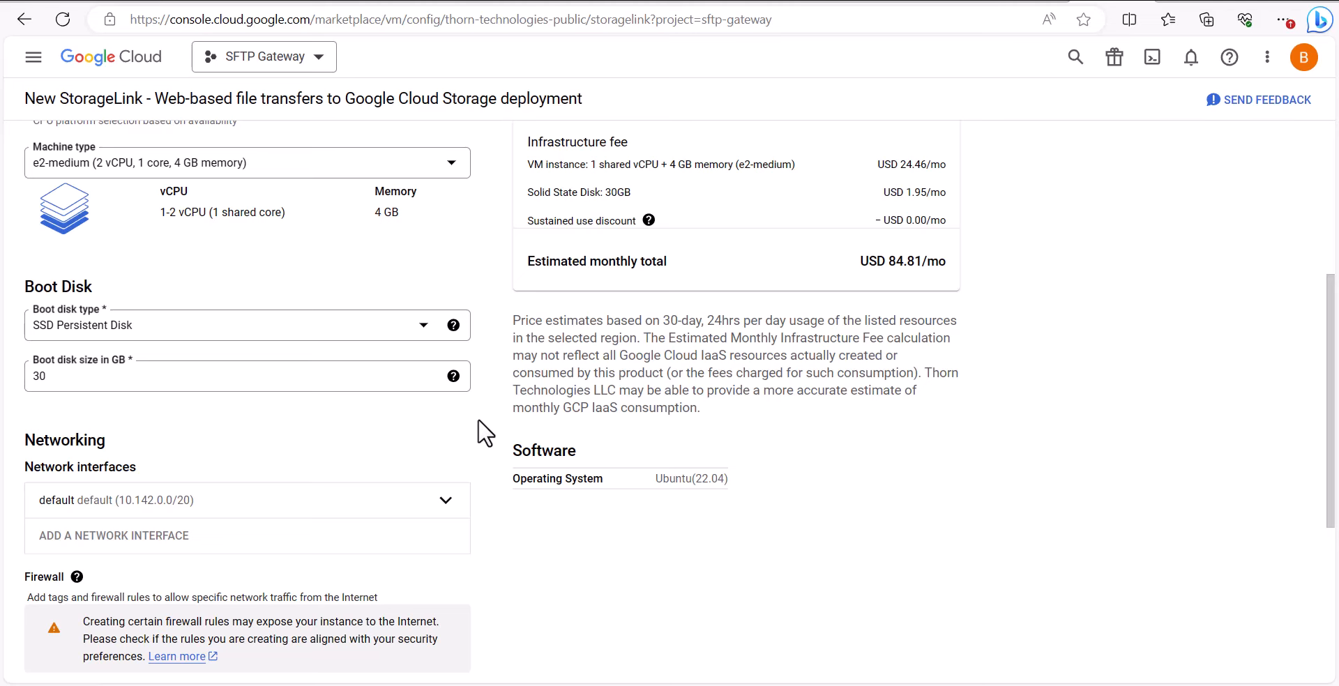
pyautogui.scroll(-3, 479, 325)
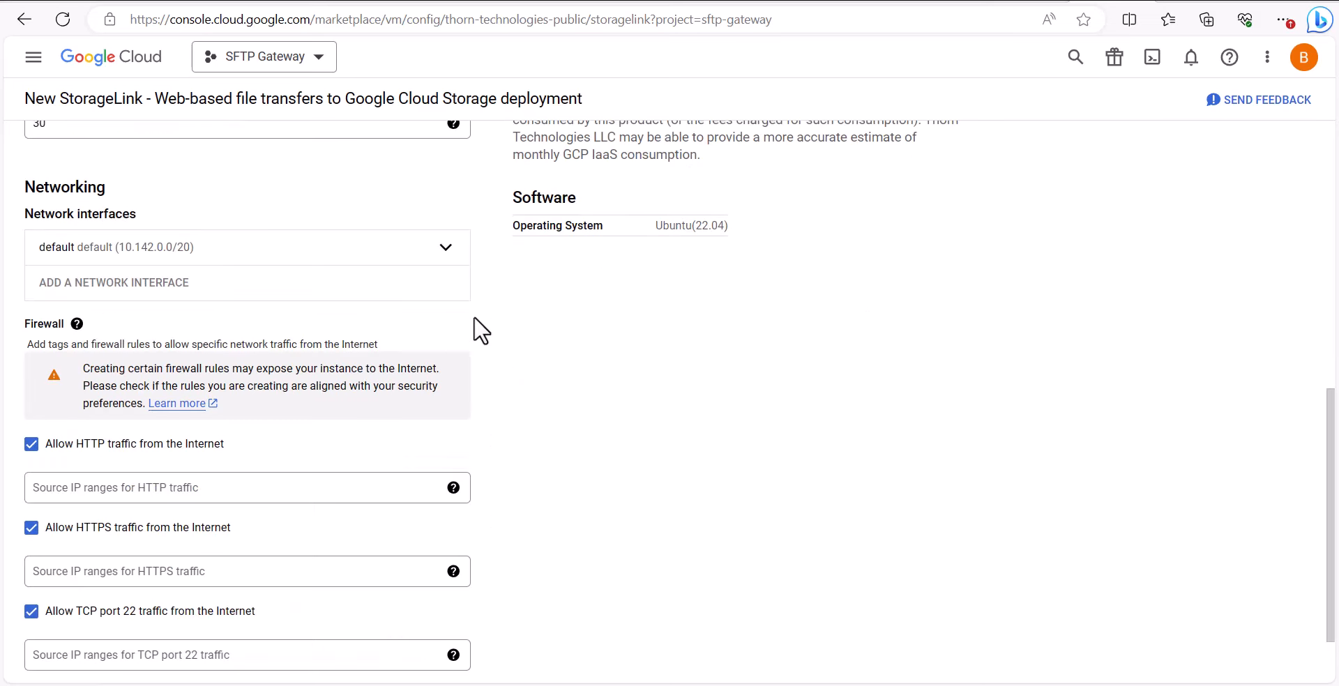
pyautogui.click(446, 248)
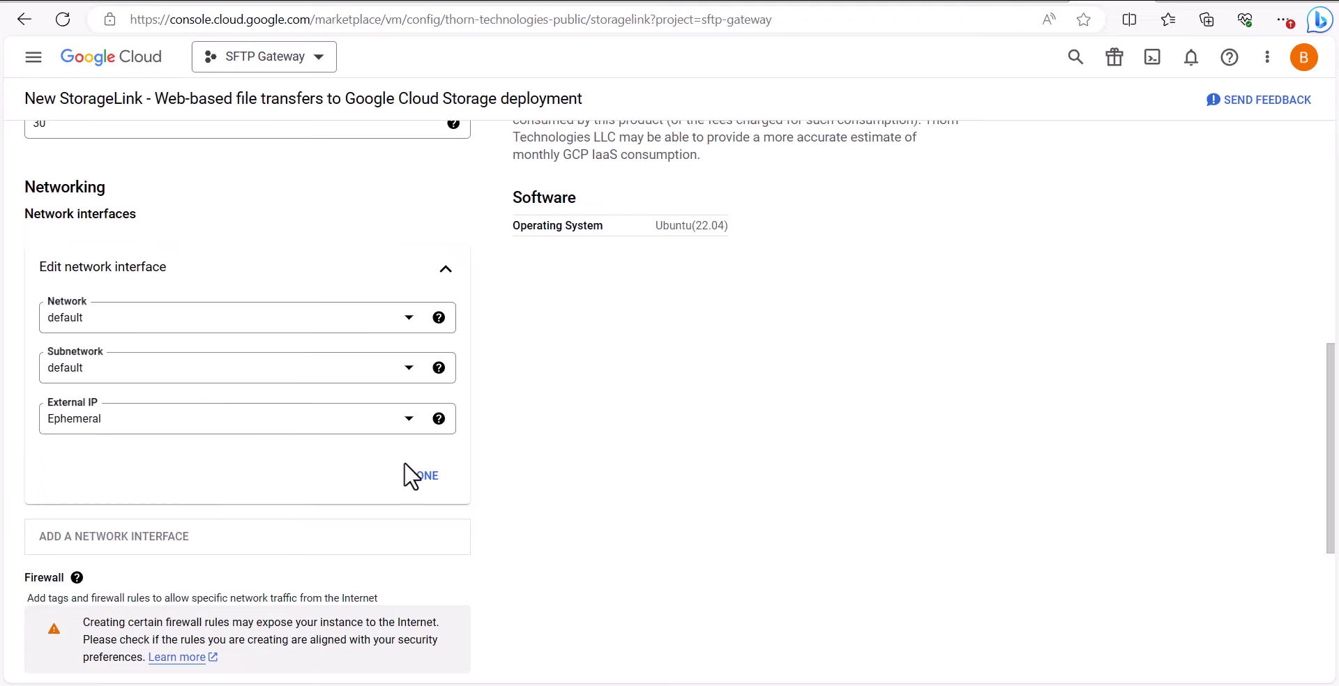
pyautogui.click(417, 480)
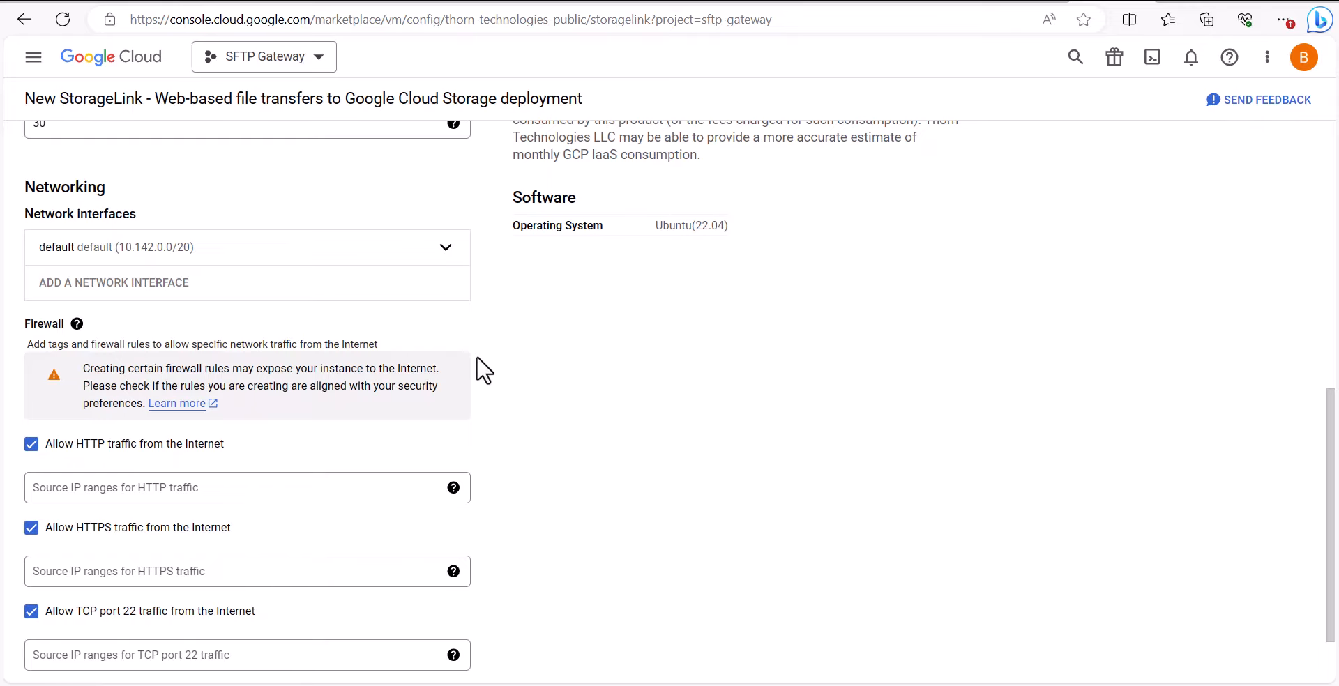
# Step: Set the source IP ranges for both HTTP and HTTPS traffic to 0.0.0.0/0
pyautogui.scroll(-1, 483, 370)
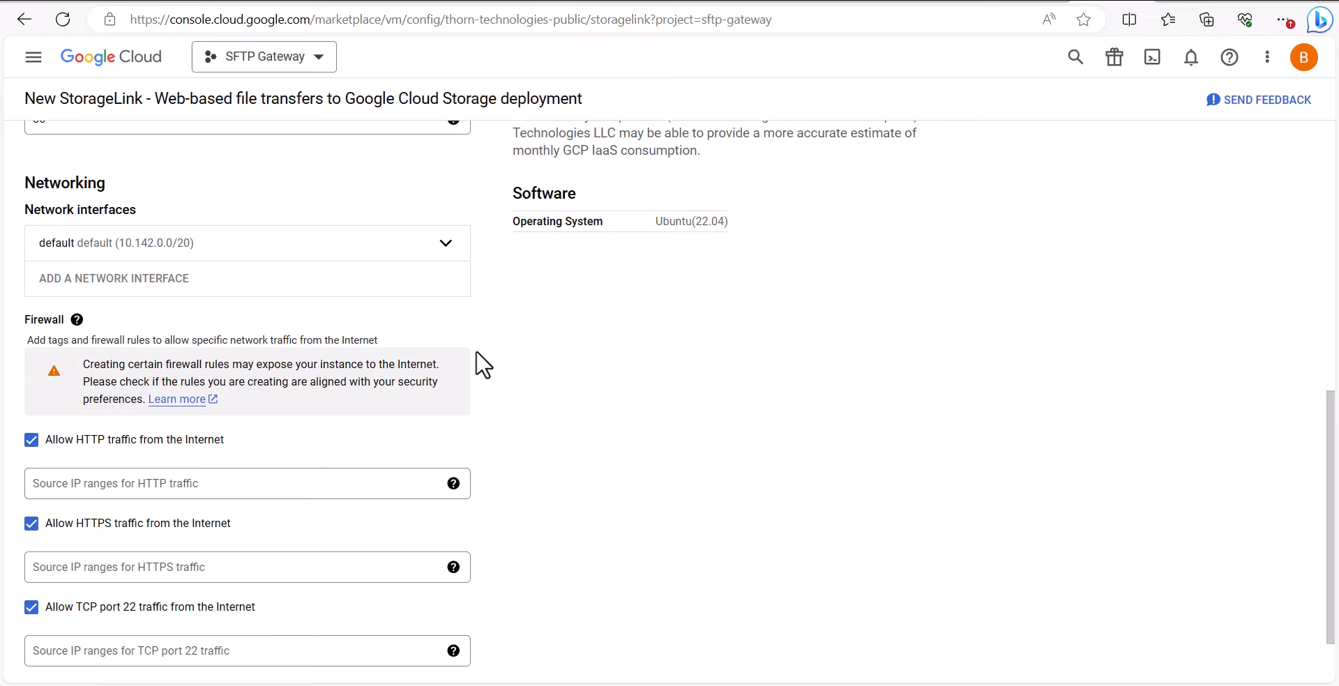
pyautogui.click(247, 483)
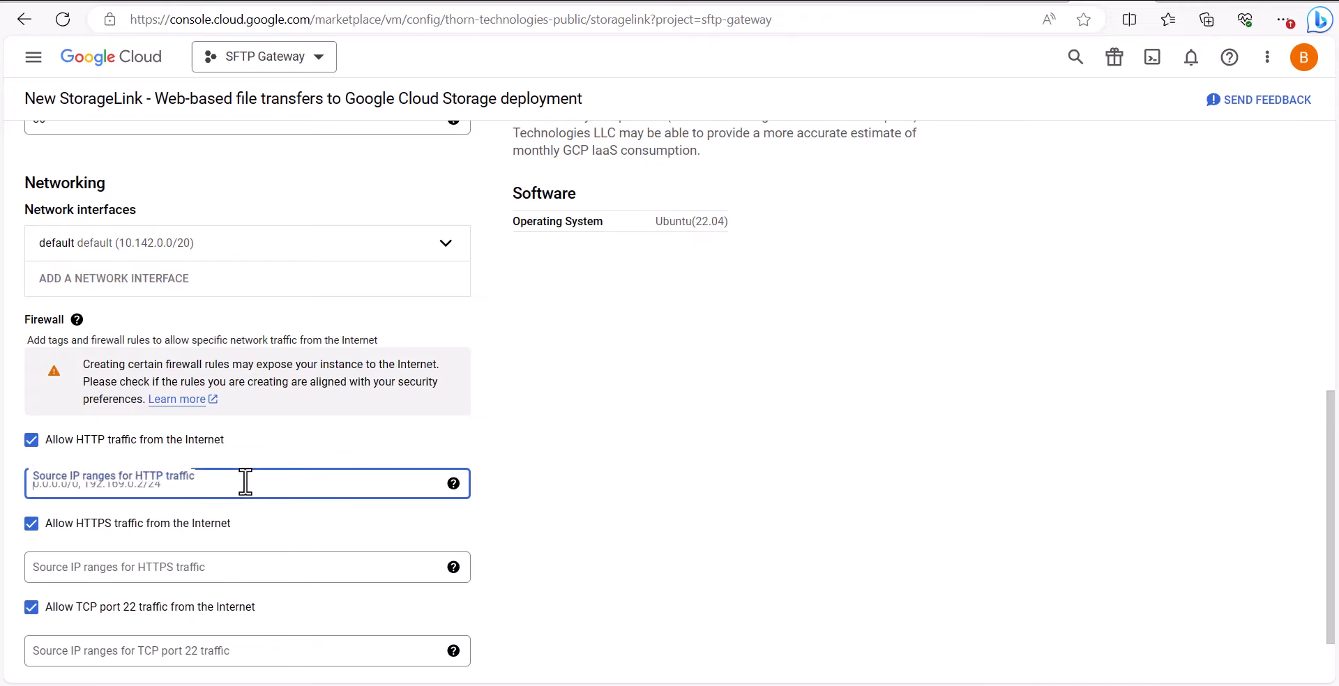
pyautogui.write('0.0.0.0/0')
pyautogui.click(209, 566)
pyautogui.write('0.0.0.0/0')
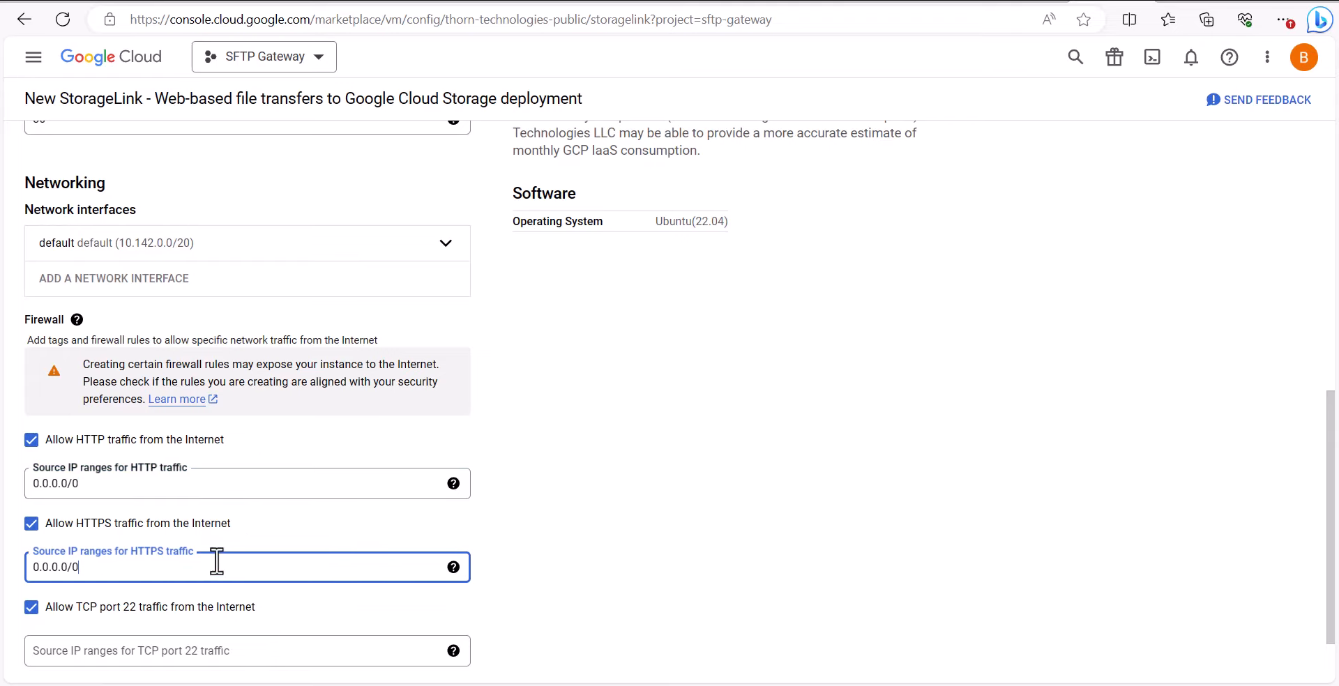
pyautogui.click(233, 523)
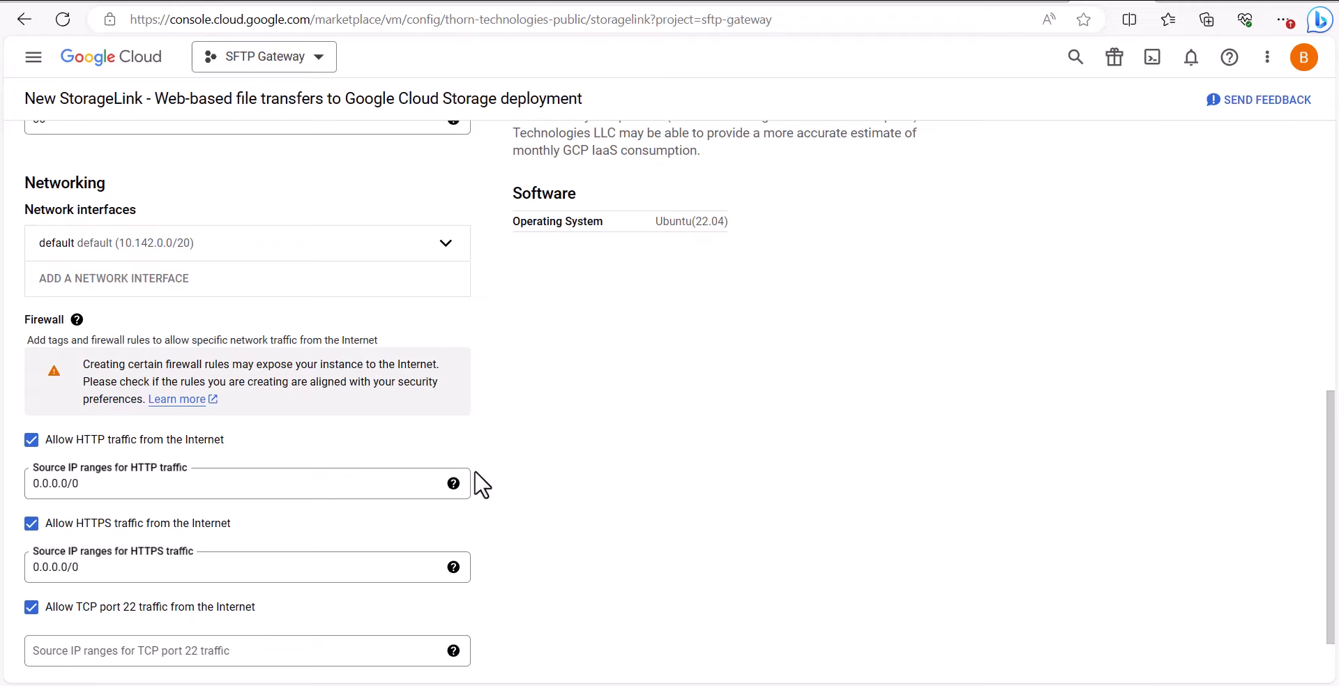
pyautogui.click(171, 655)
pyautogui.write('50.219.57.90/32')
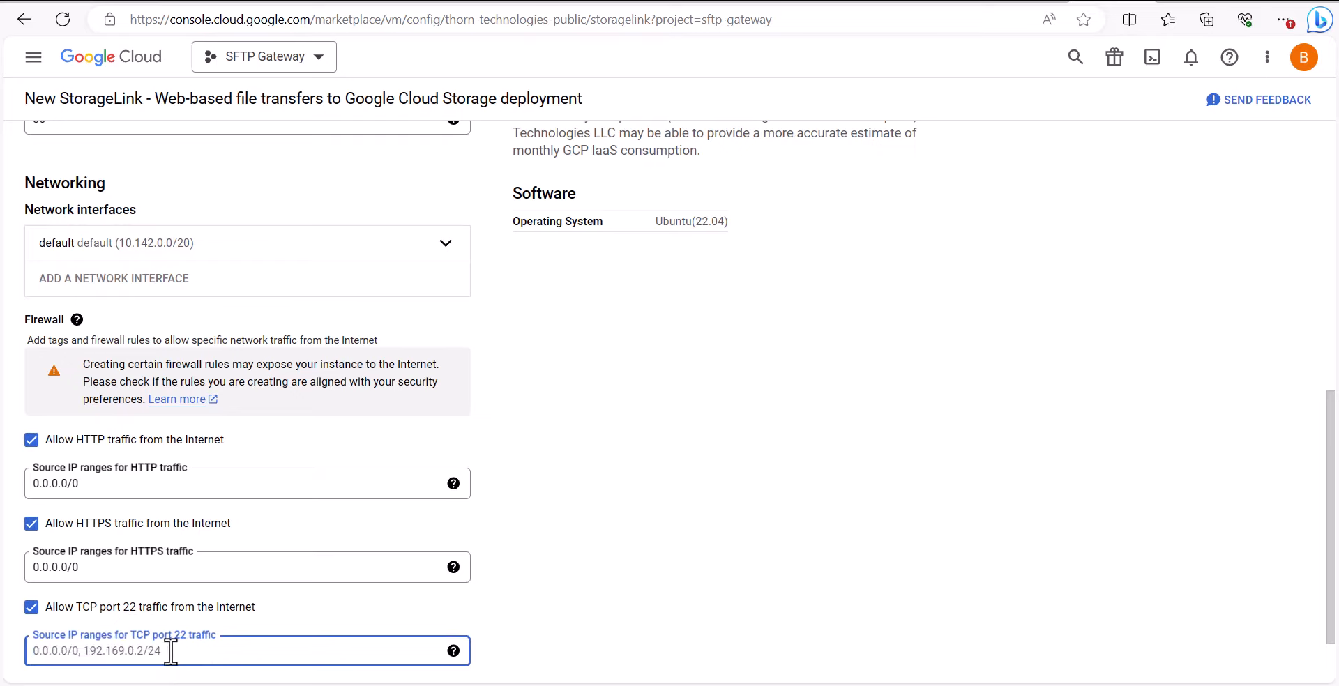
pyautogui.click(288, 606)
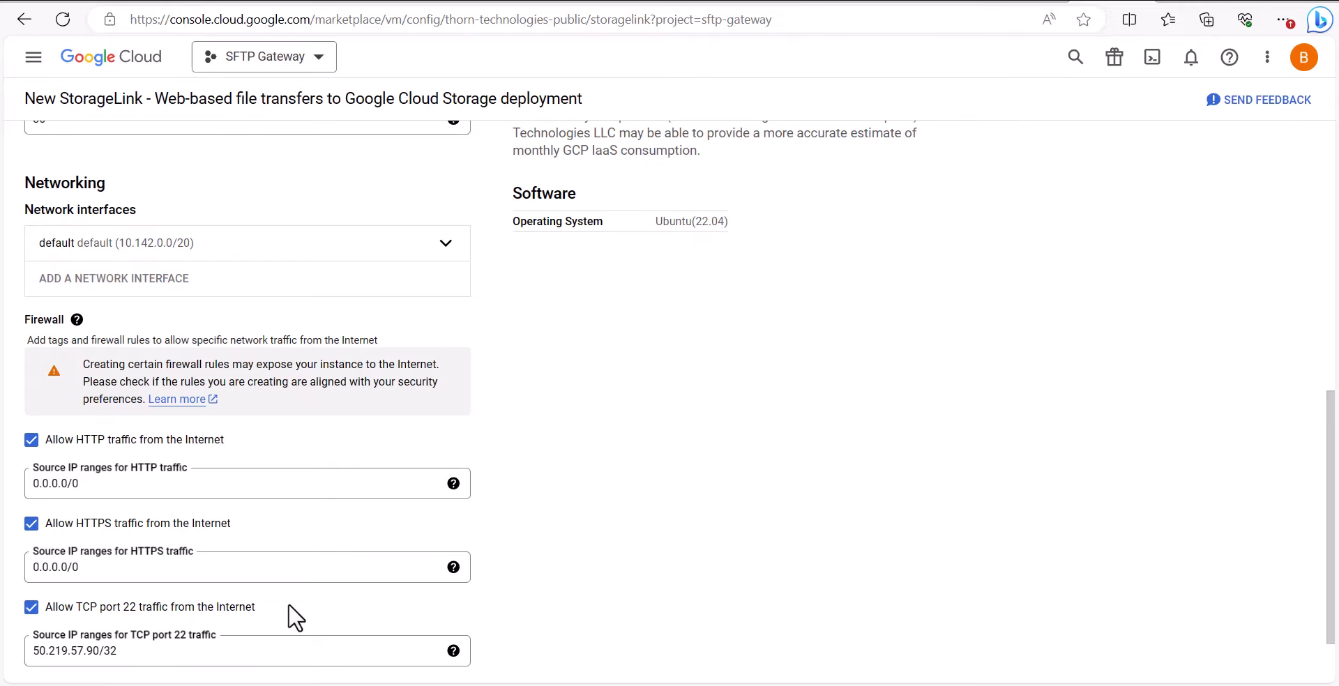
pyautogui.scroll(-1, 296, 618)
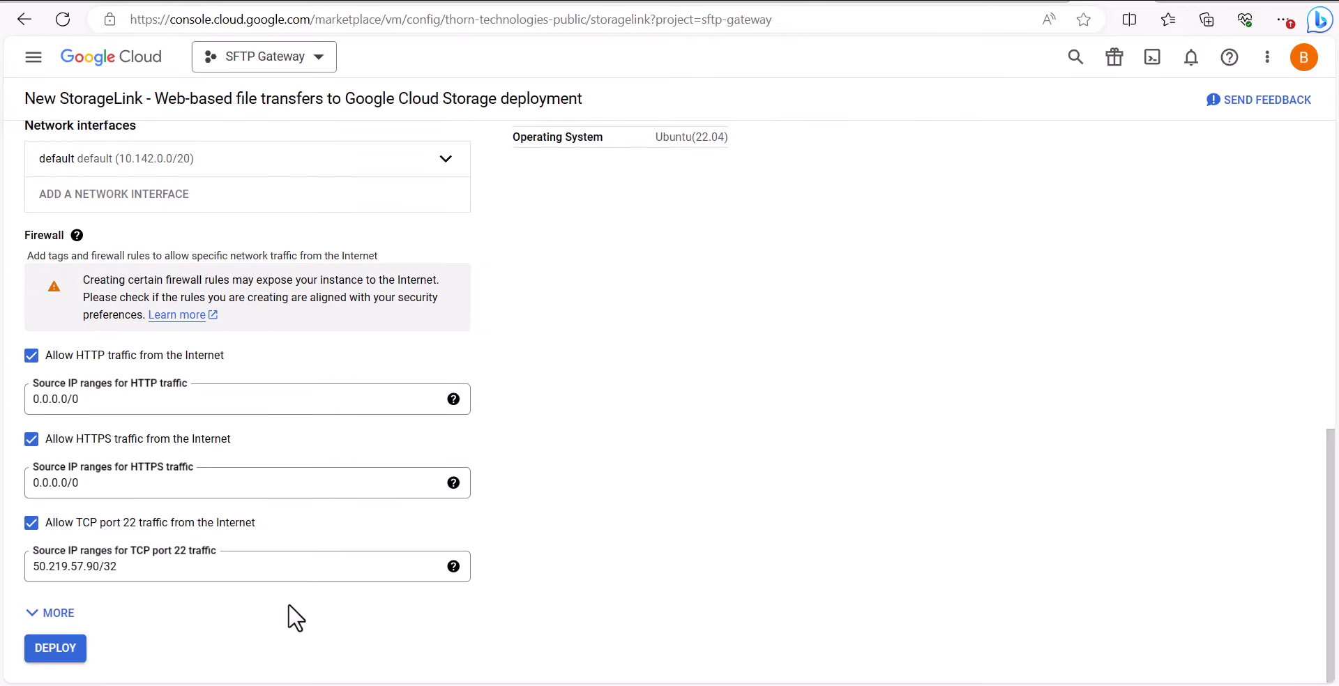
pyautogui.click(70, 650)
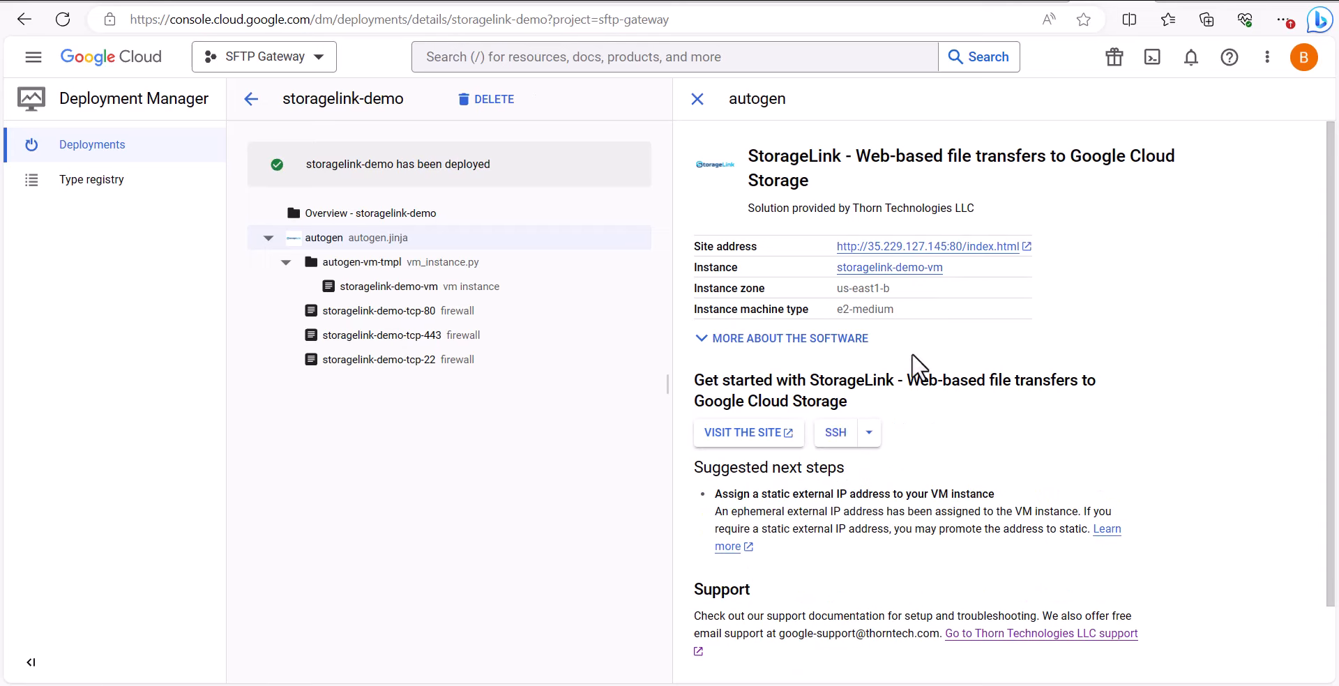
# Step: Open the deployment's site address in a new tab and skim through the setup and login instructions
pyautogui.rightClick(925, 246)
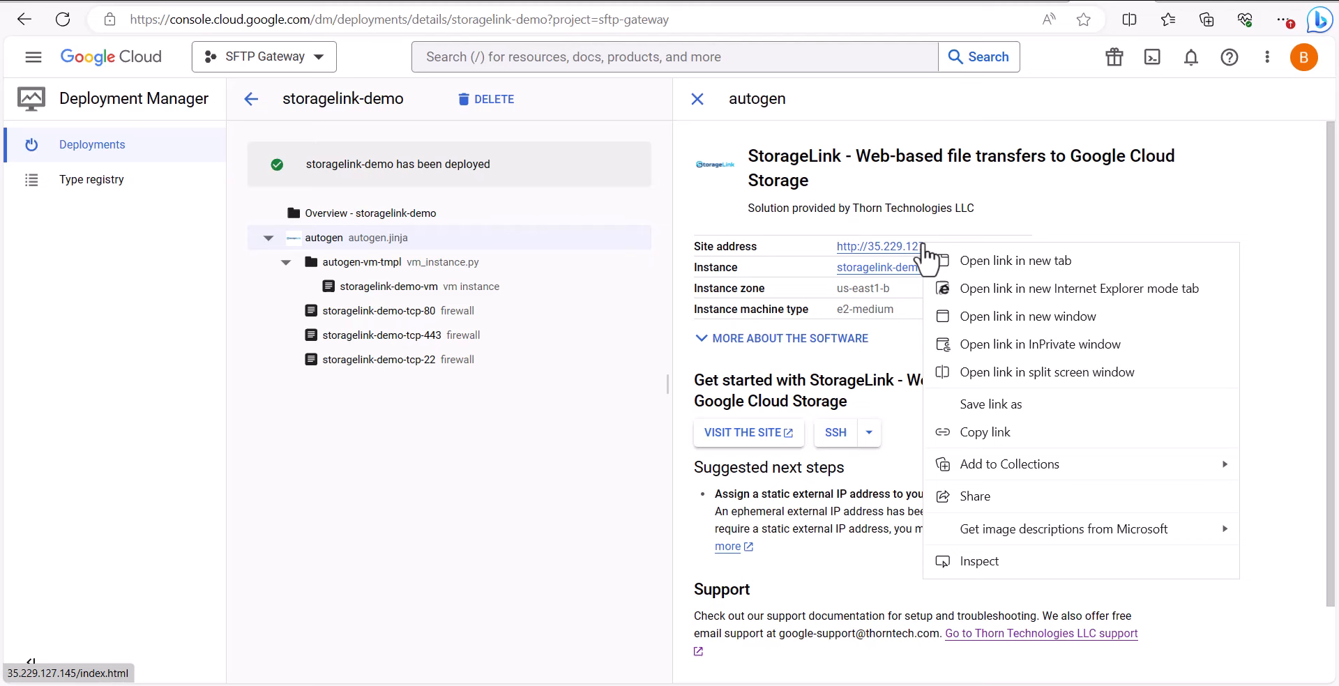
pyautogui.click(962, 260)
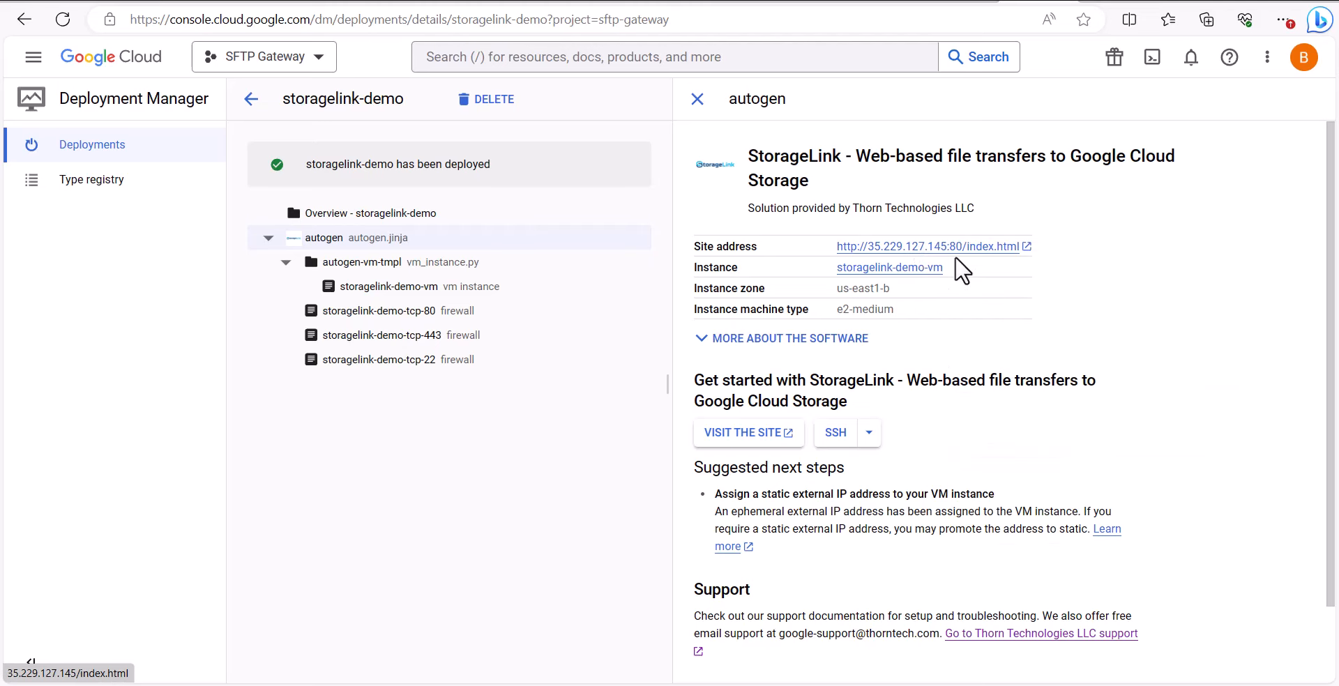
pyautogui.click(1105, 1)
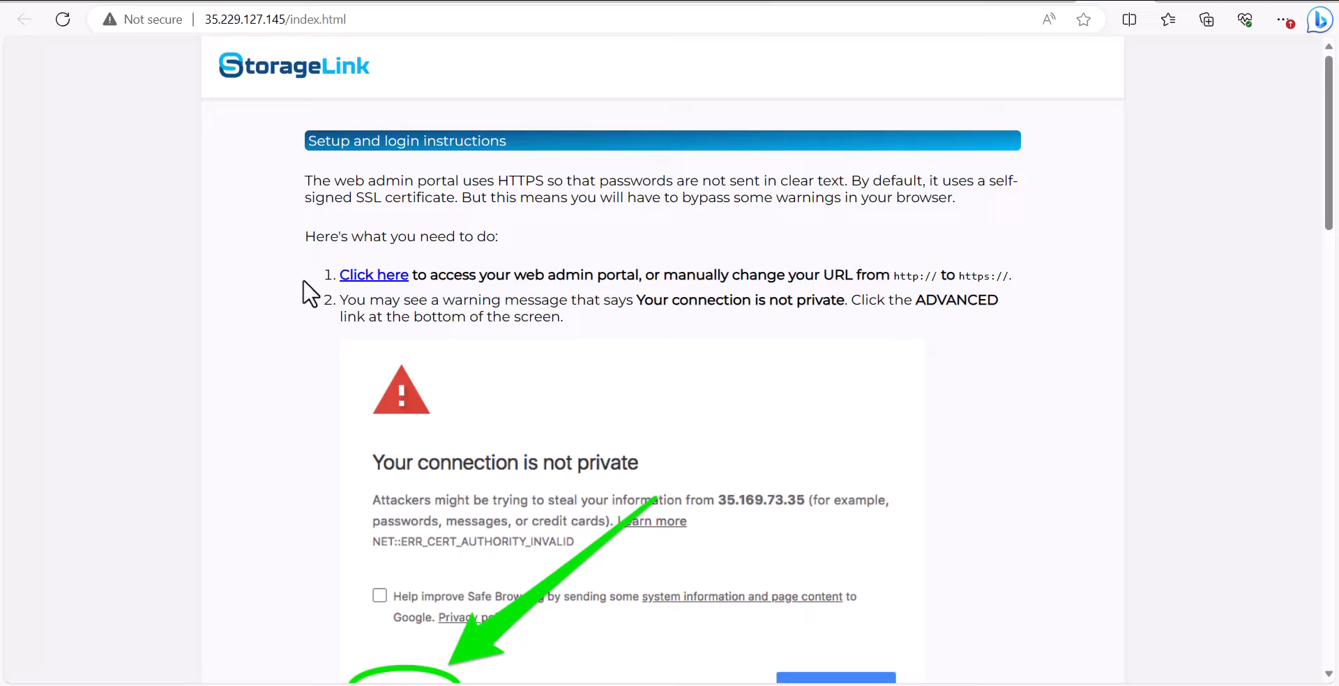
pyautogui.scroll(-20, 302, 281)
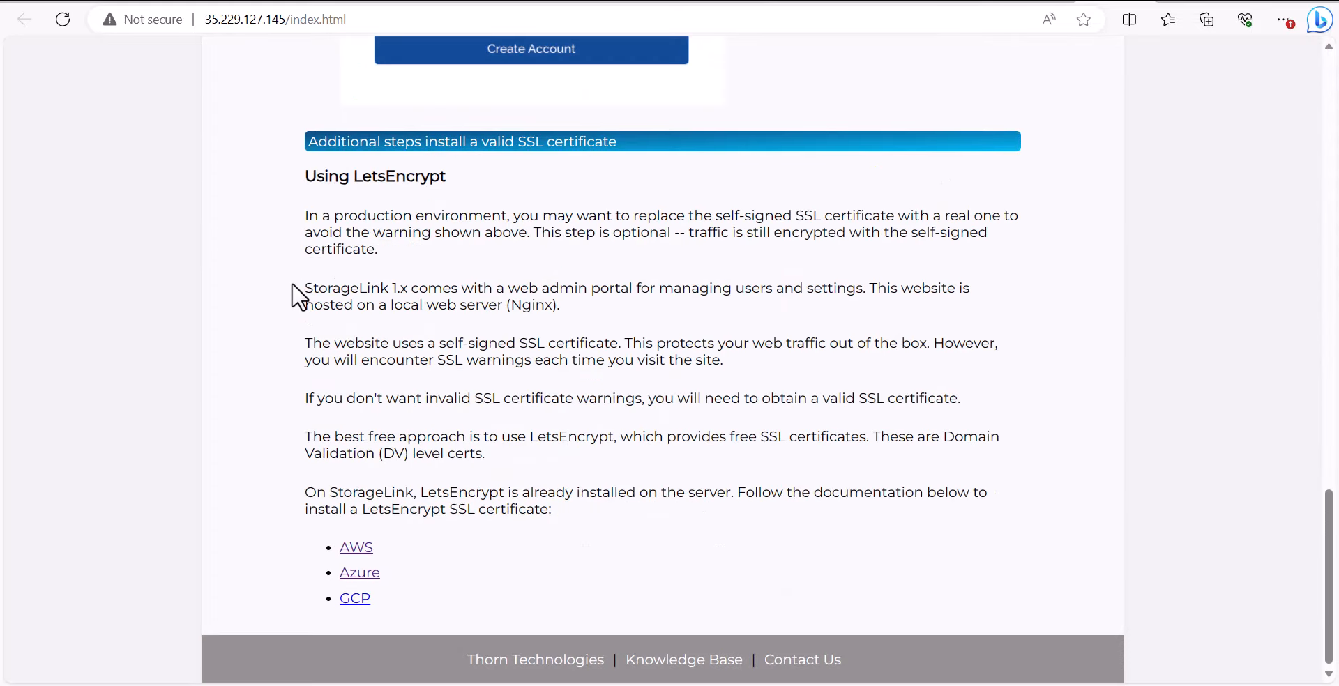
pyautogui.scroll(20, 293, 286)
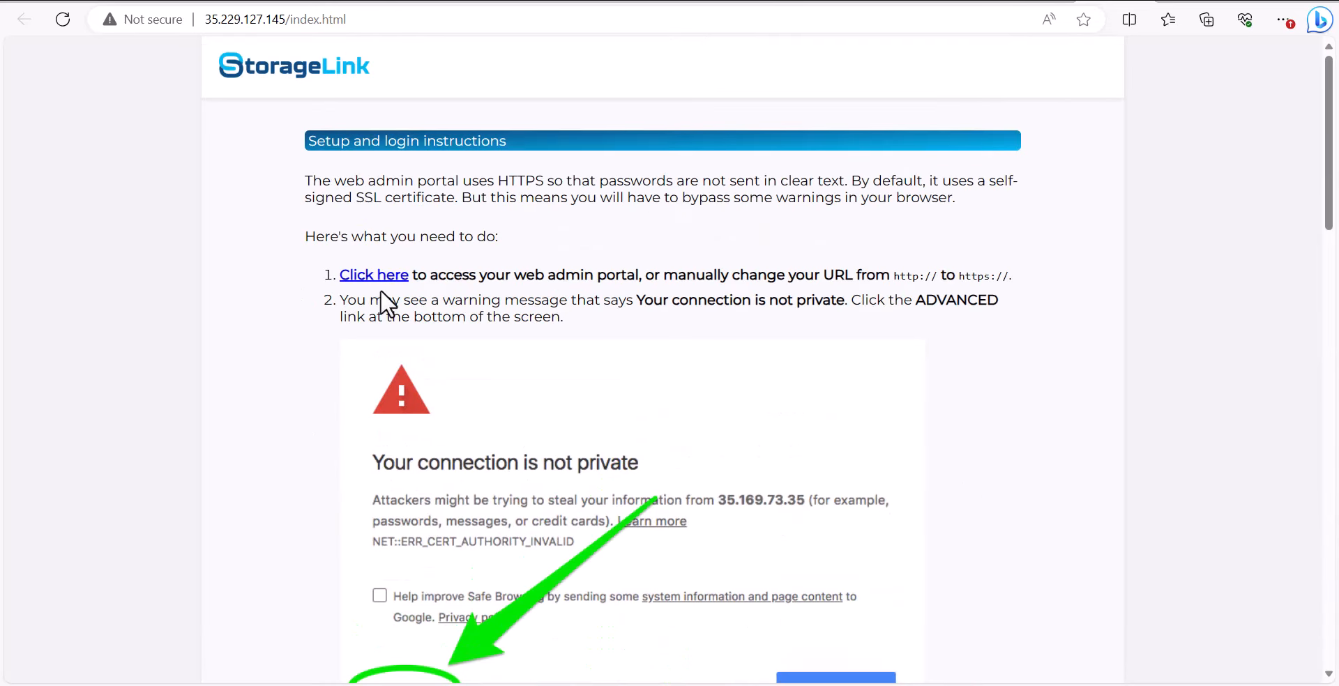
# Step: Open the web admin portal in a new tab and continue past the browser's certificate warning
pyautogui.rightClick(393, 275)
pyautogui.click(440, 287)
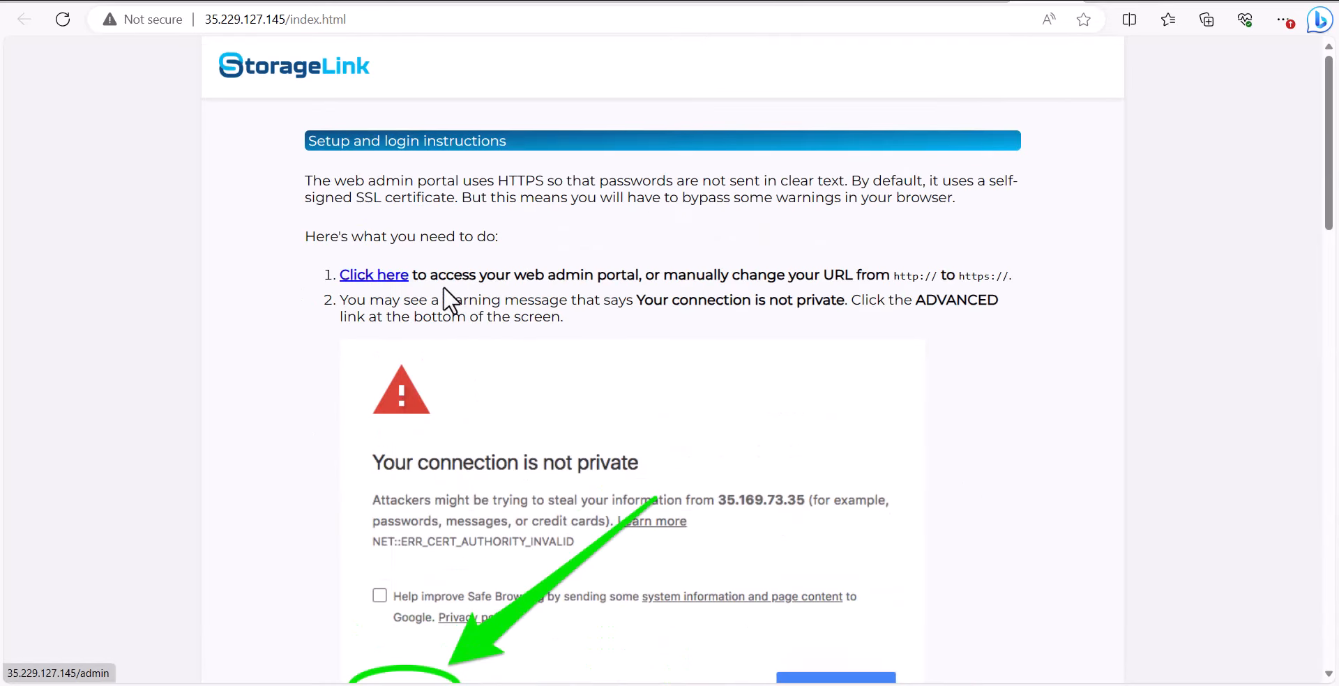
pyautogui.click(1091, 2)
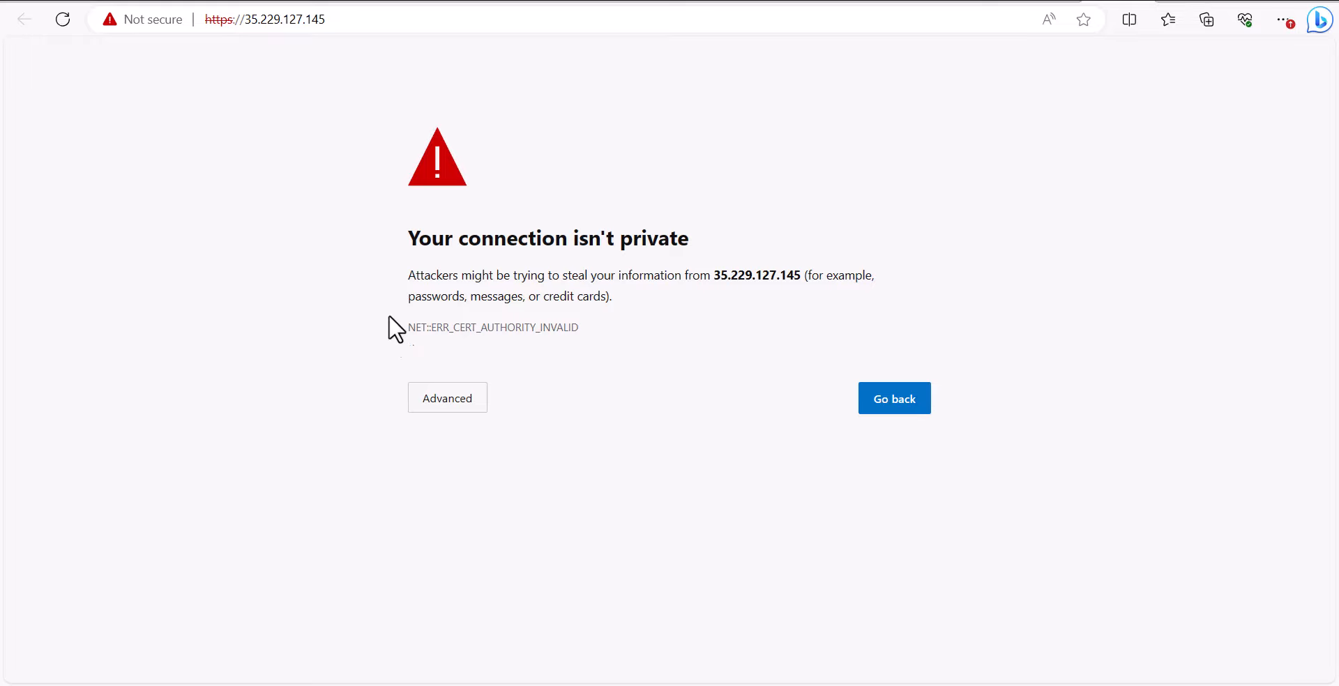
pyautogui.click(444, 406)
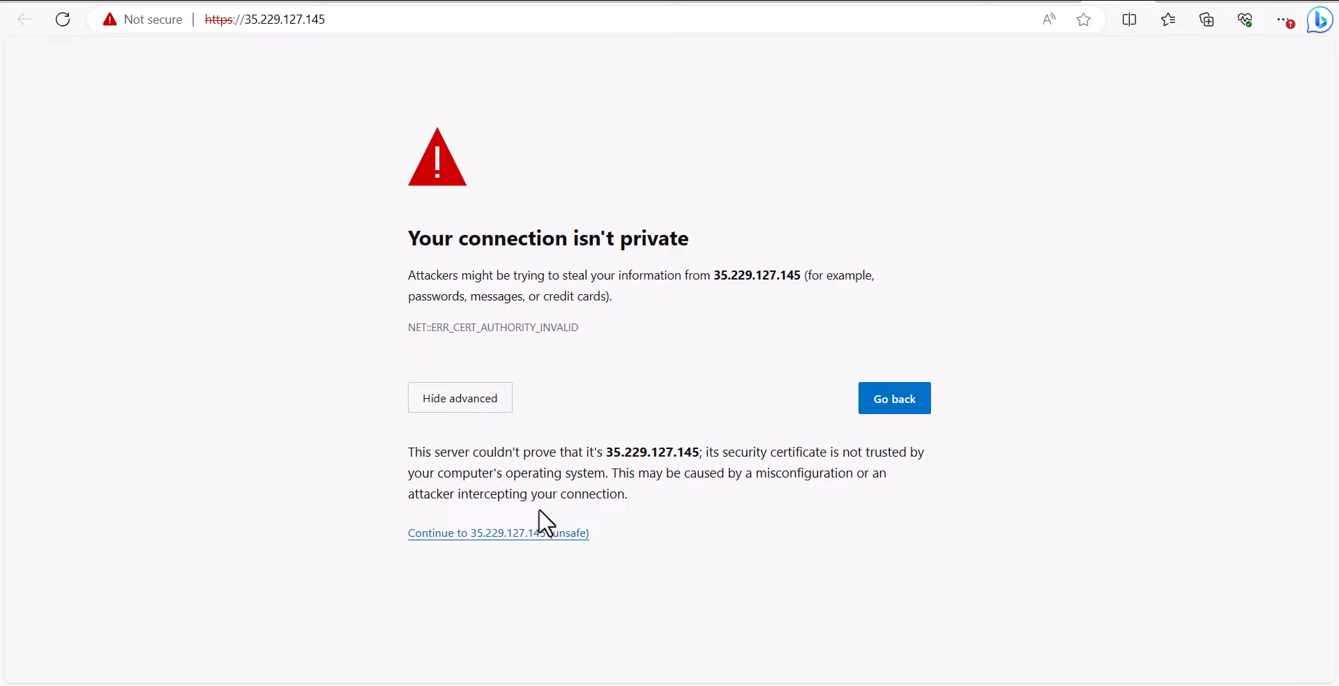
pyautogui.click(513, 536)
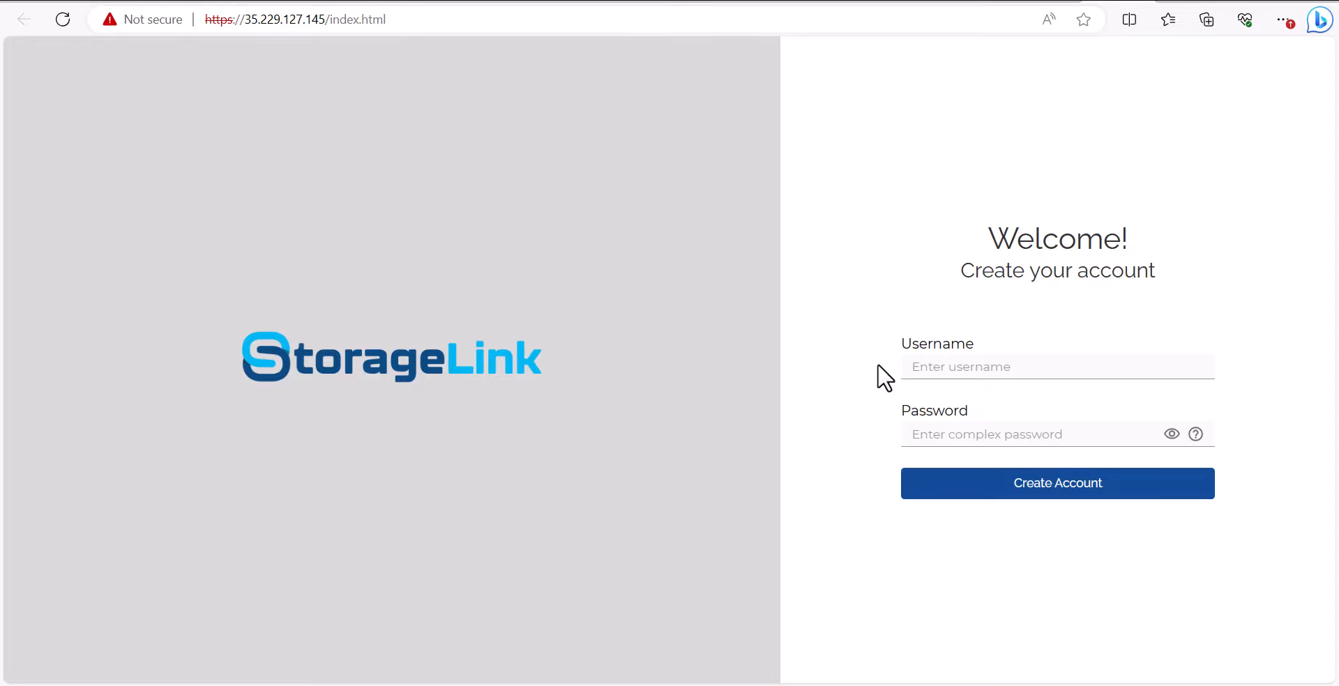
# Step: Create the StorageLink admin account by entering a username and the account password
pyautogui.click(941, 368)
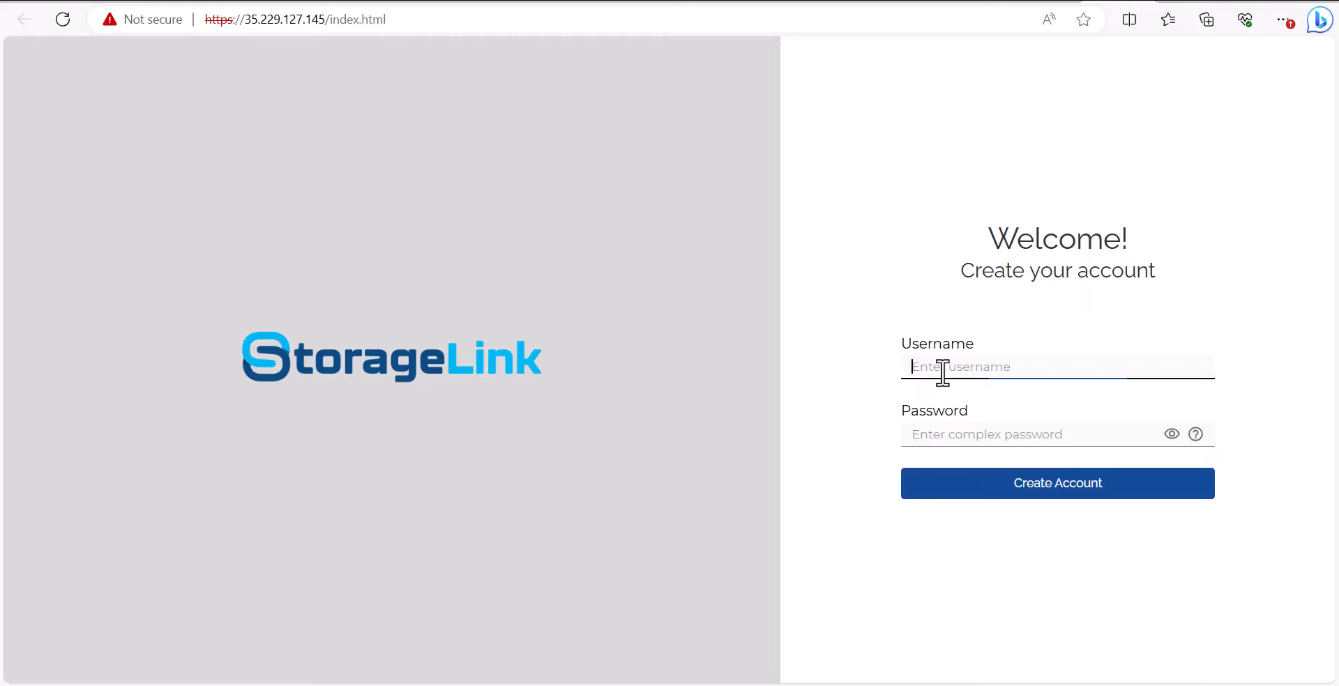
pyautogui.write('Bryce')
pyautogui.click(948, 432)
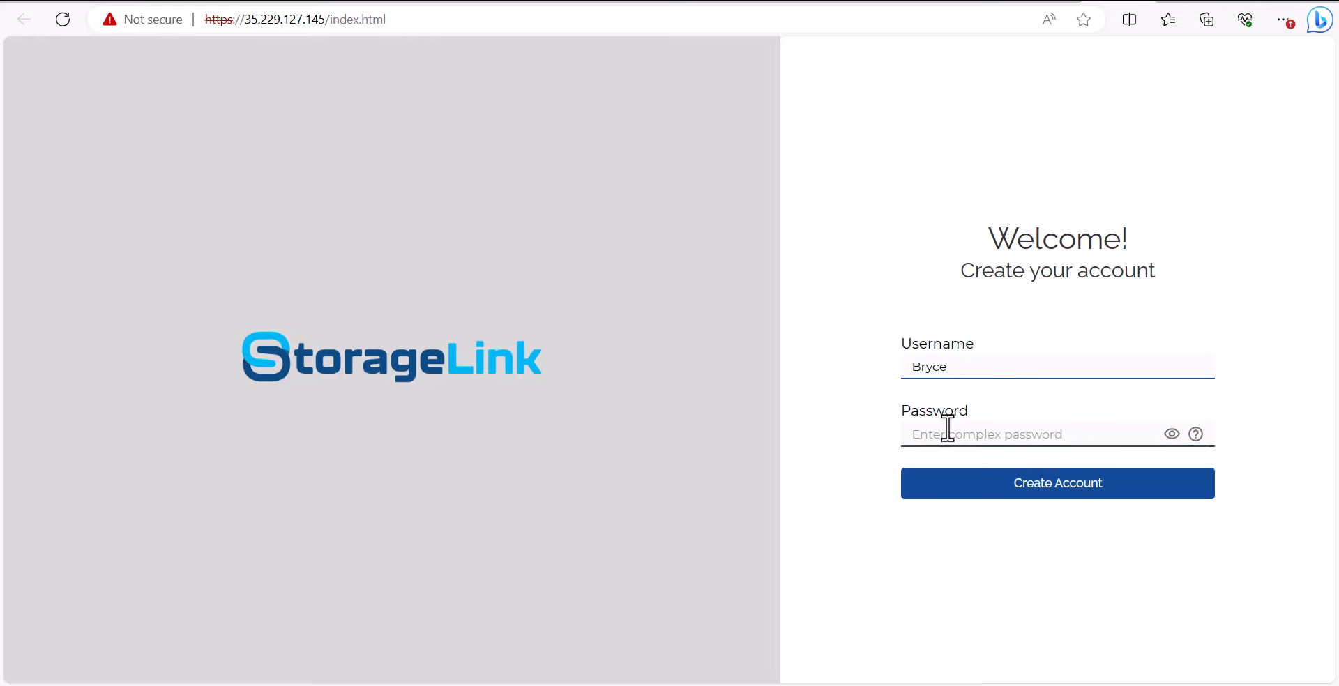
pyautogui.write('**********')
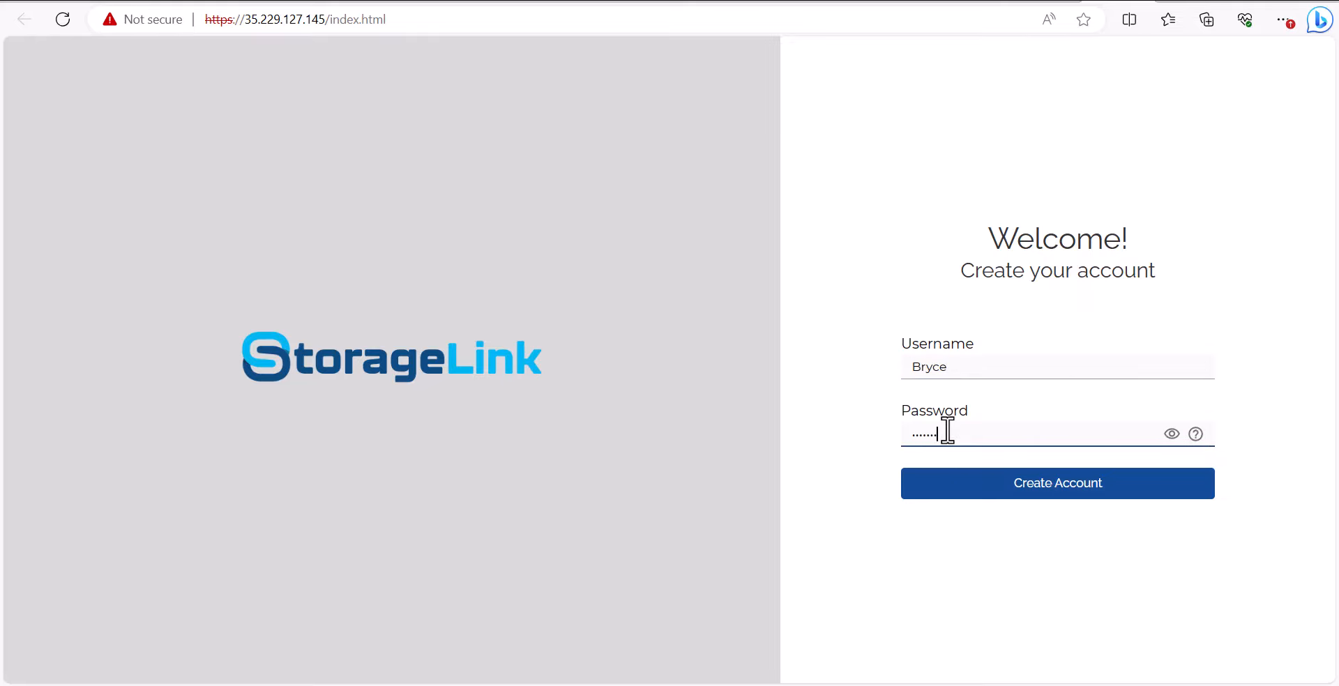
pyautogui.click(956, 487)
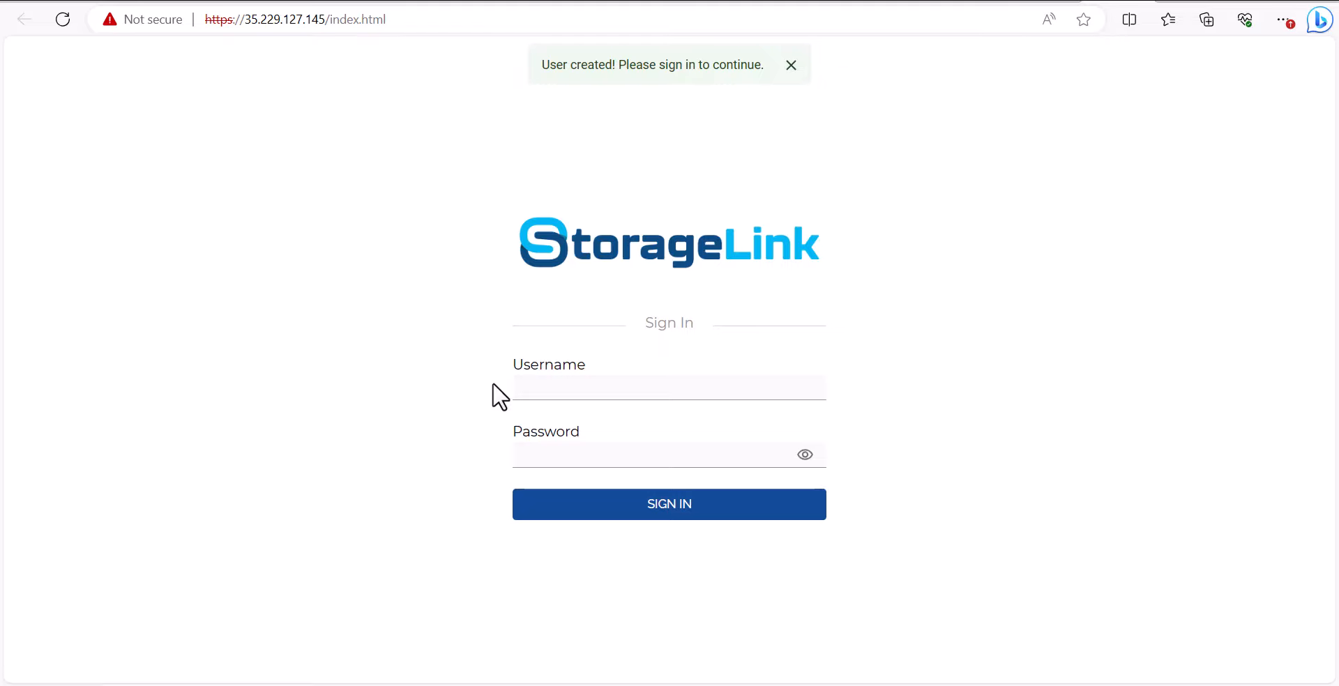
# Step: Sign in to the StorageLink web admin portal with the admin username and account password
pyautogui.click(540, 386)
pyautogui.write('Bryce')
pyautogui.click(564, 457)
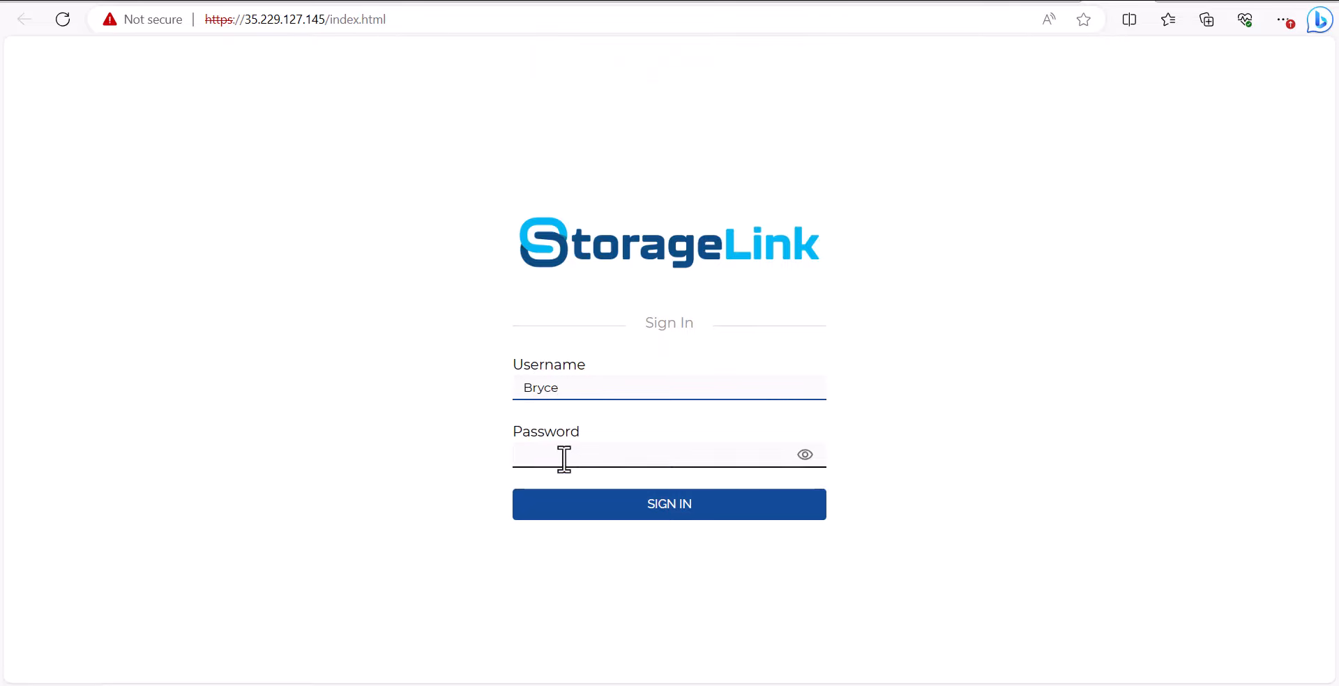
pyautogui.write('••••••••••')
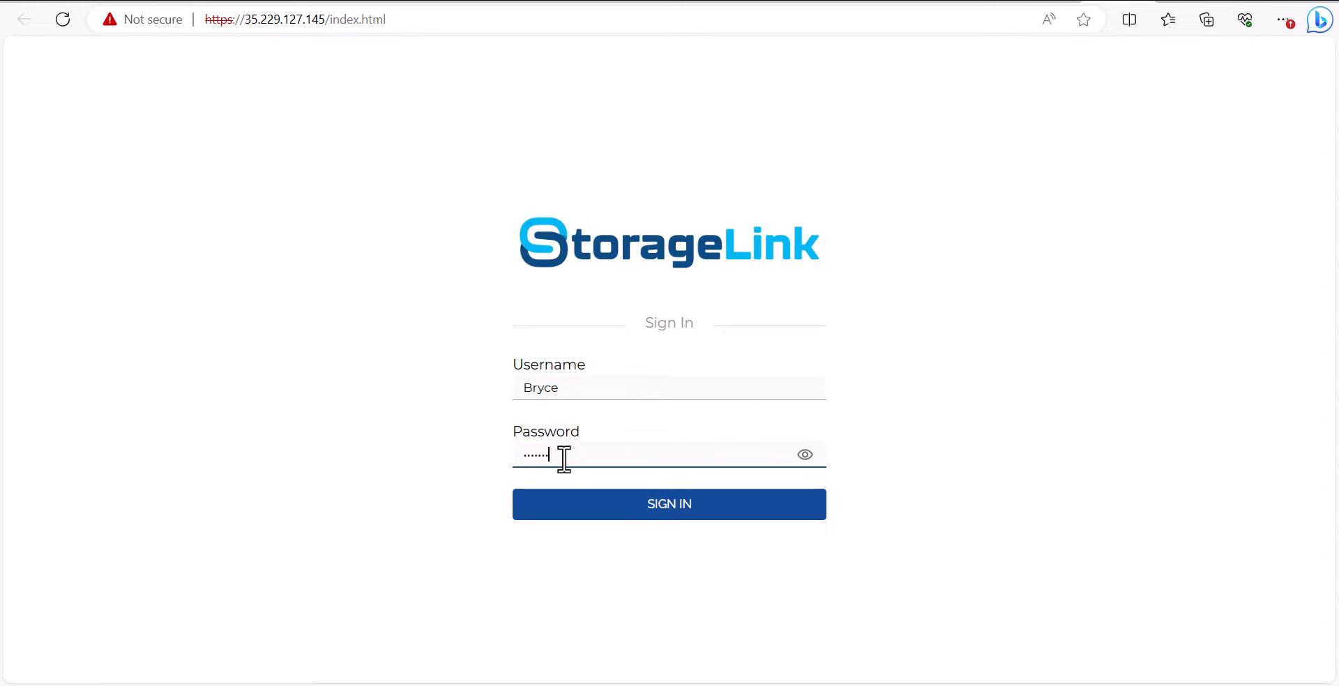
pyautogui.press('Return')
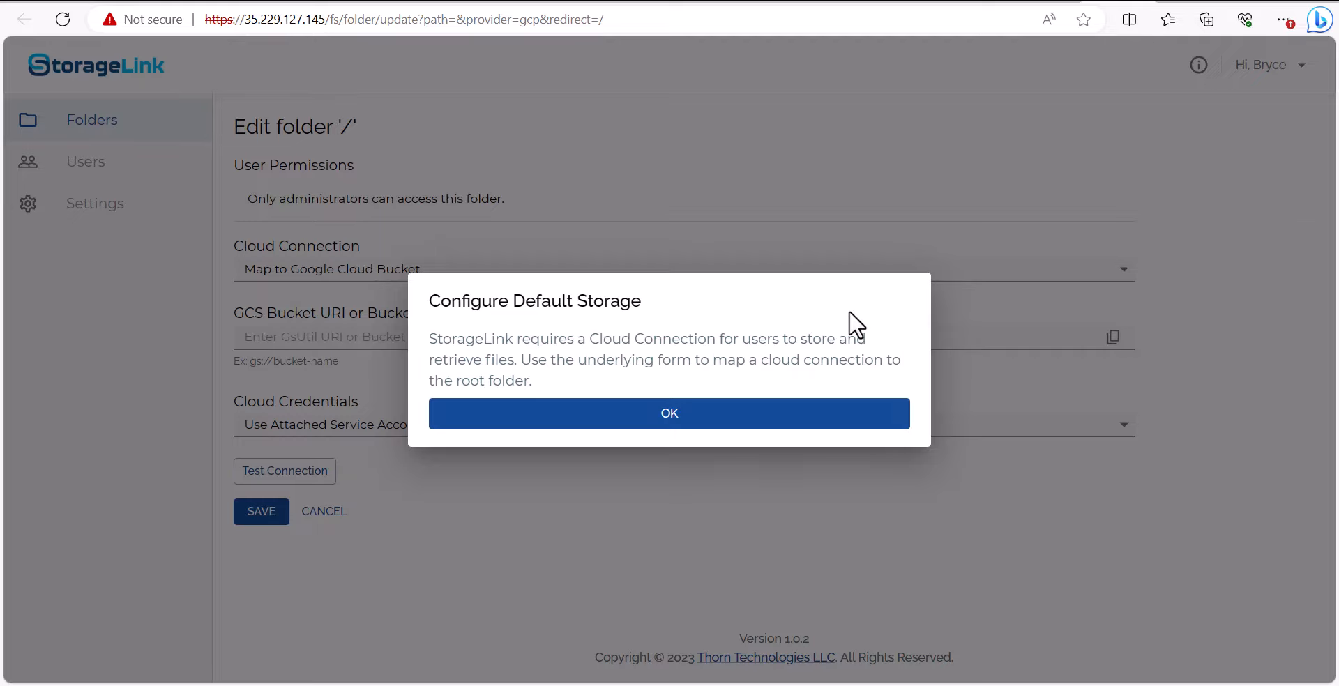
# Step: Dismiss the default storage notice and set the root folder's GCS bucket to bryce-bucket/uploads
pyautogui.click(717, 414)
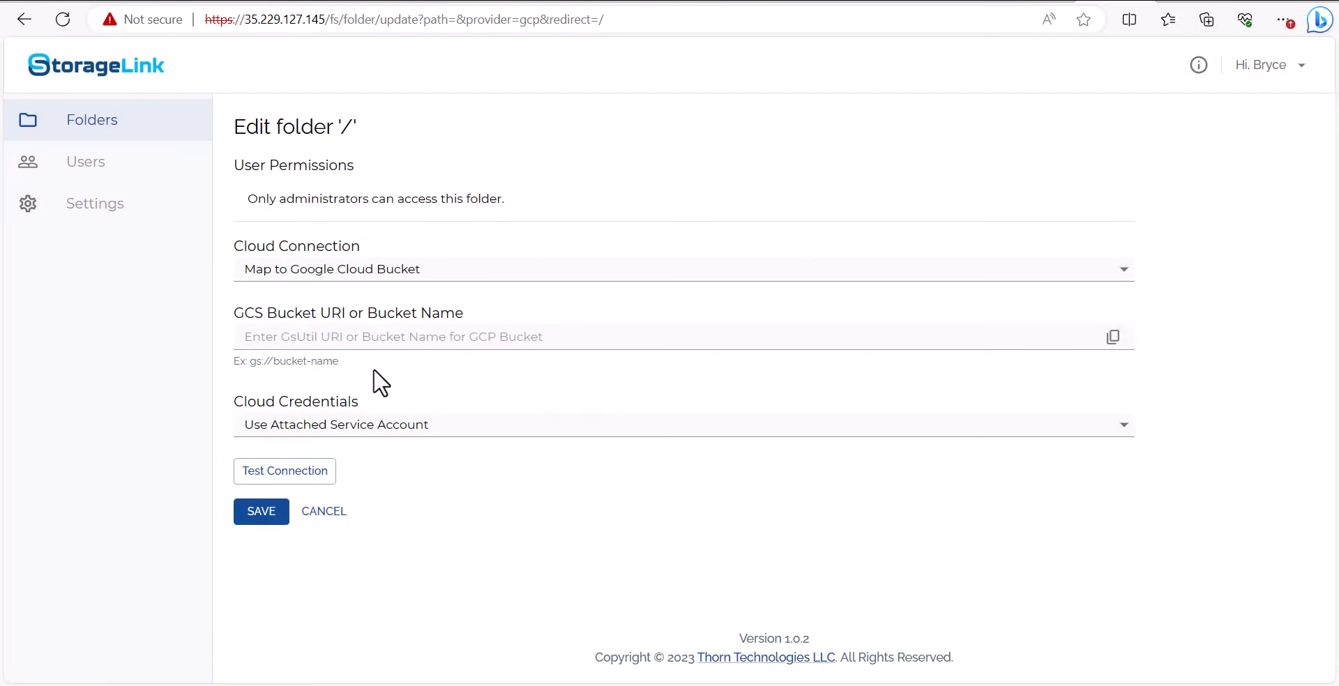
pyautogui.click(359, 336)
pyautogui.write('br')
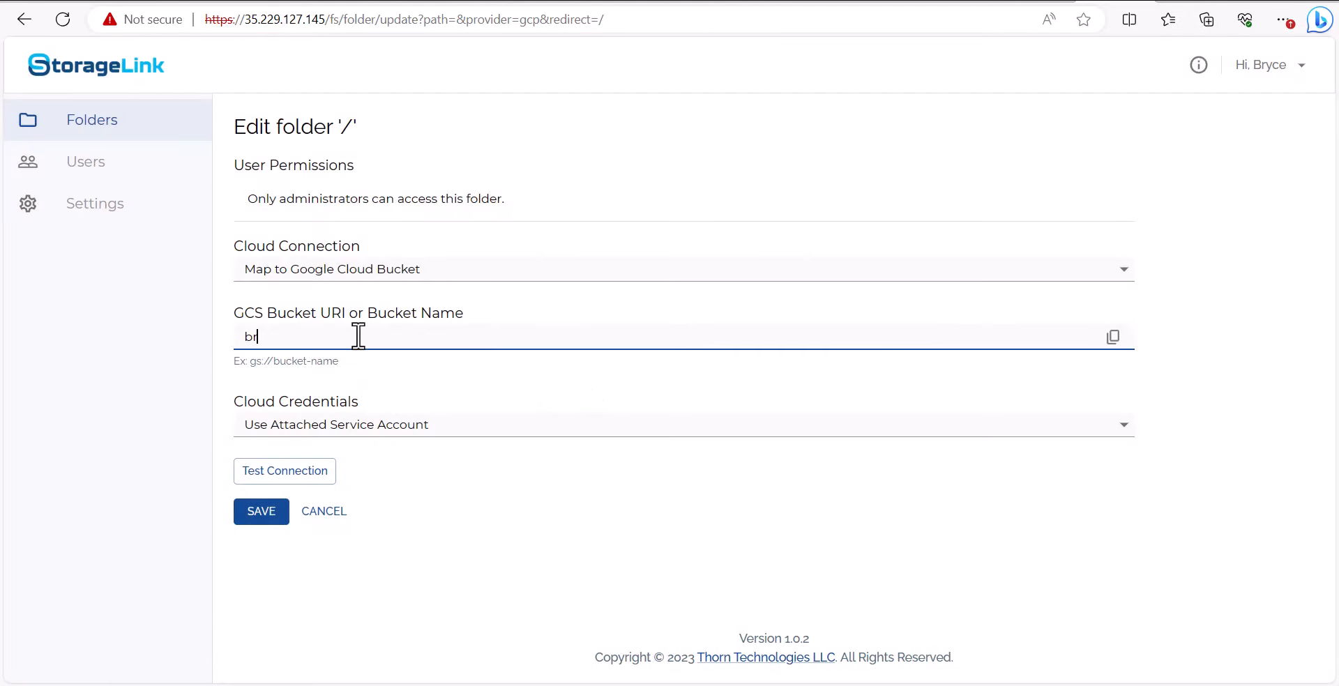
pyautogui.write('yce-bucket/uploads')
pyautogui.click(368, 381)
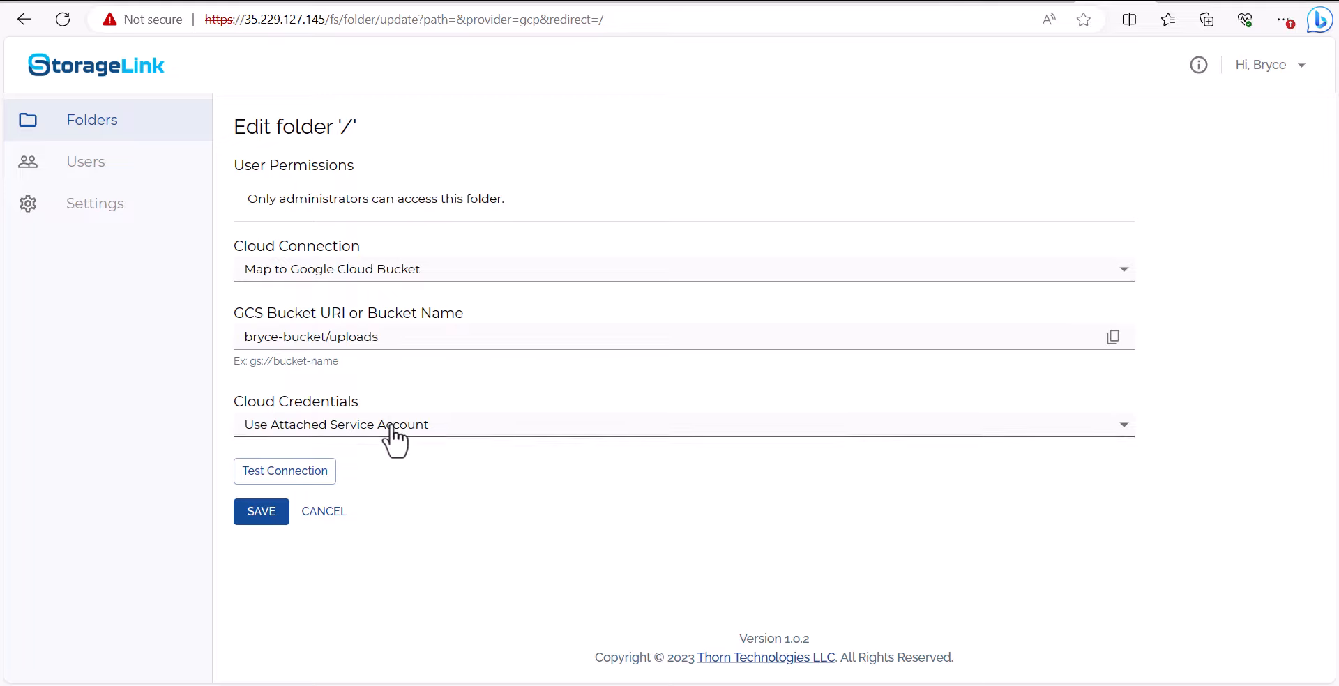
# Step: Set the cloud credentials to Create New Credentials and upload the service account key file Bryce-Service-Key.json from Downloads
pyautogui.click(391, 424)
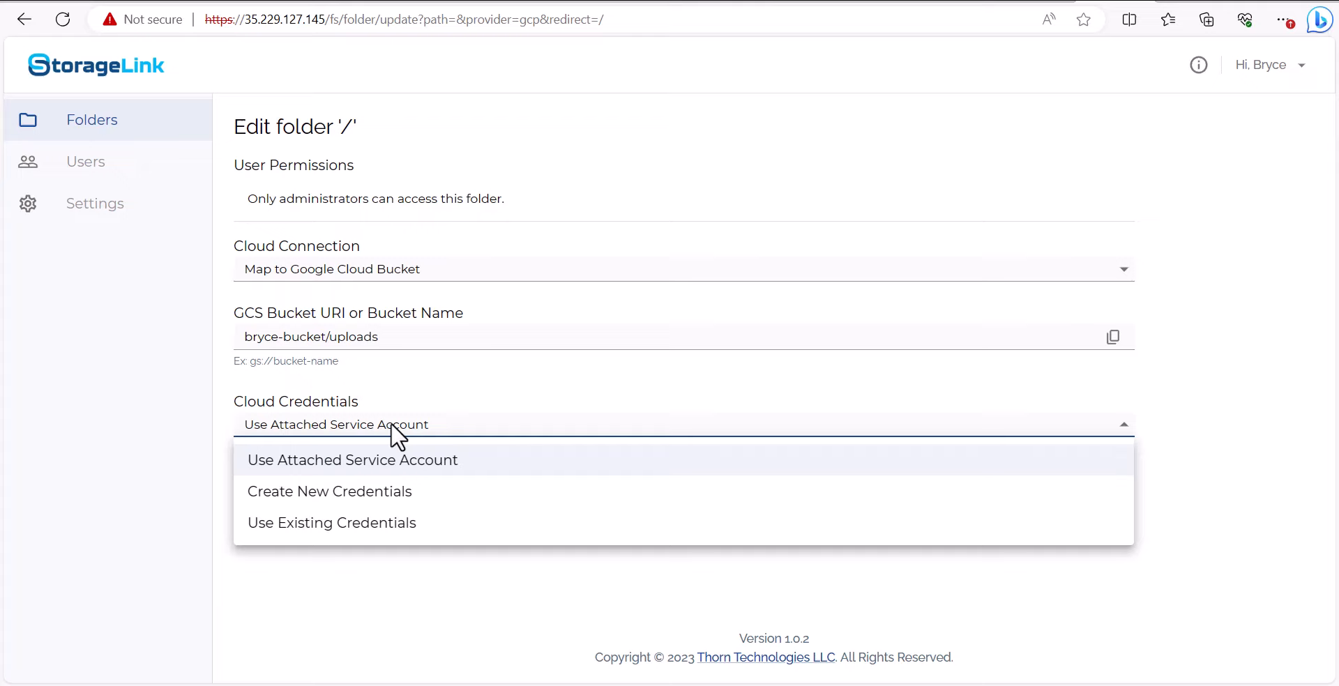
pyautogui.click(434, 494)
pyautogui.click(424, 393)
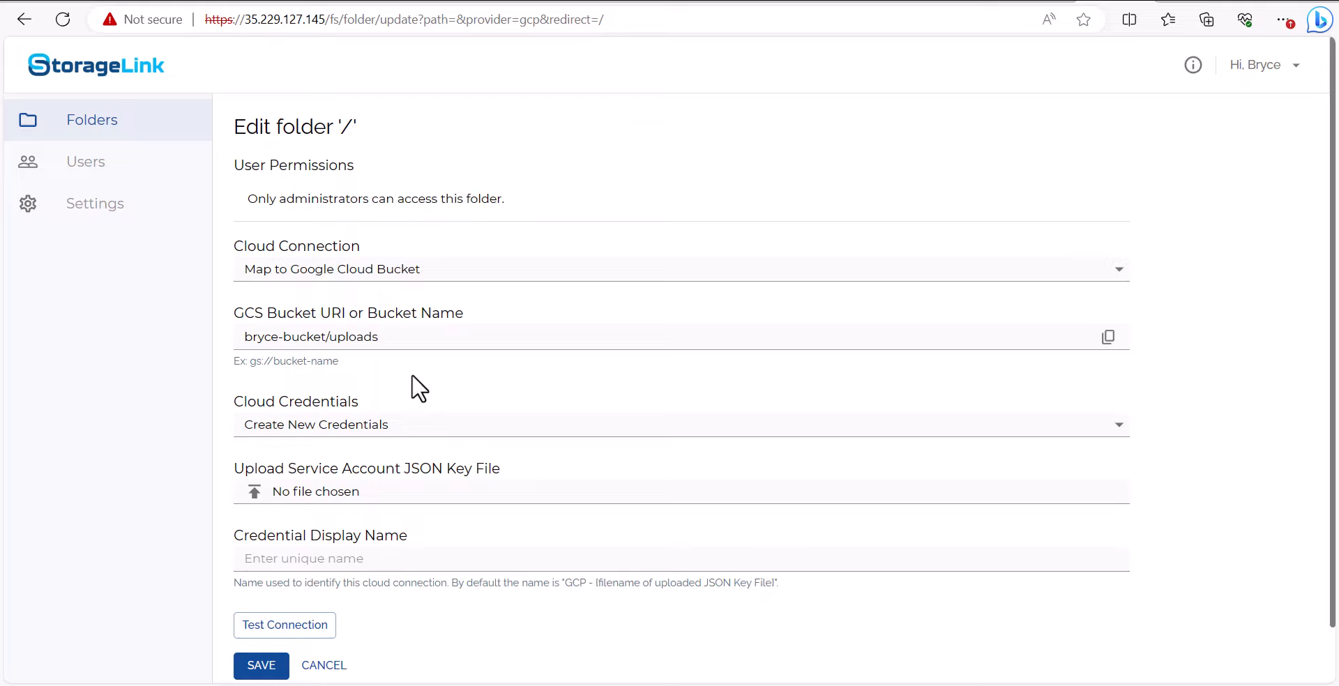
pyautogui.click(411, 493)
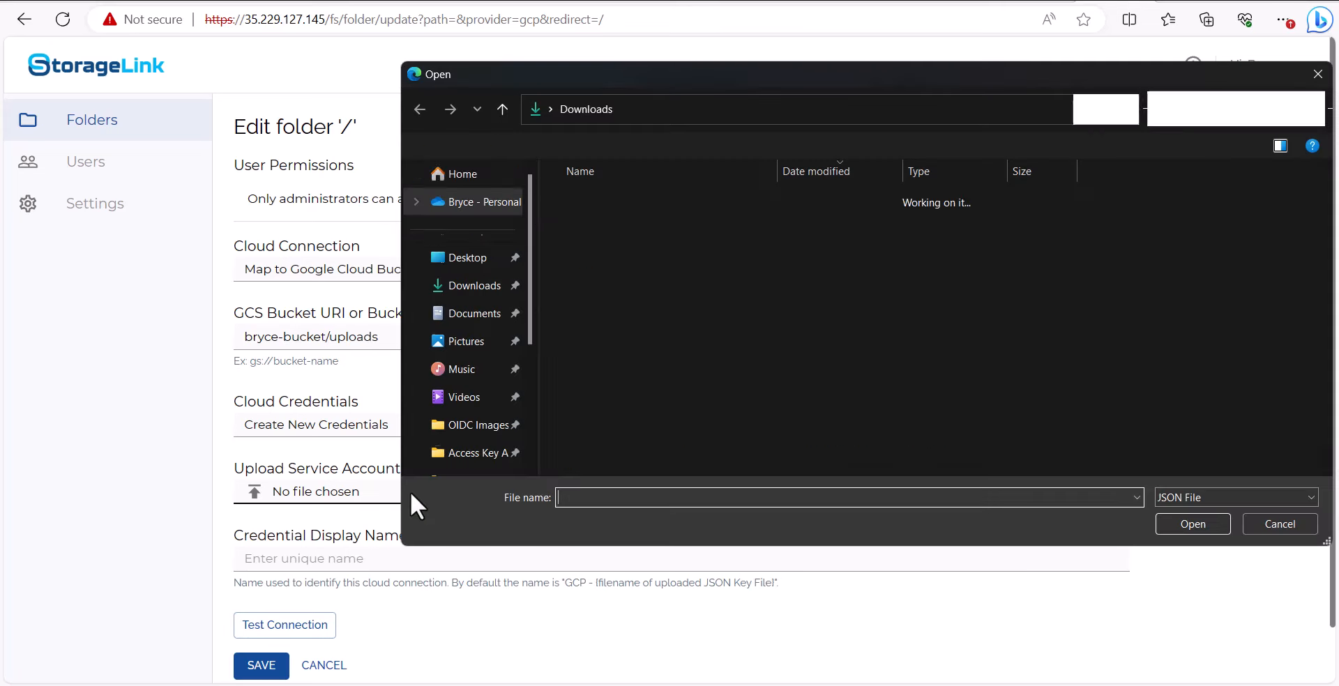
pyautogui.click(1209, 114)
pyautogui.write('Bryce-Service-Key')
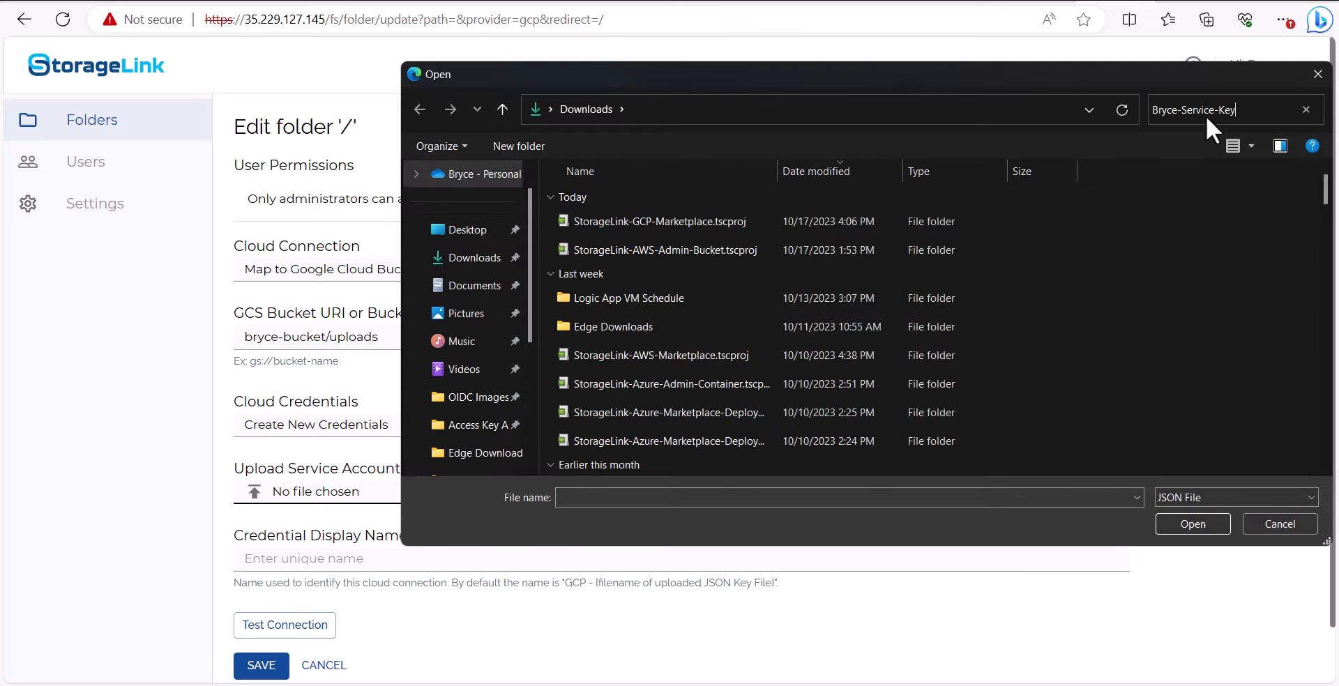
pyautogui.click(735, 223)
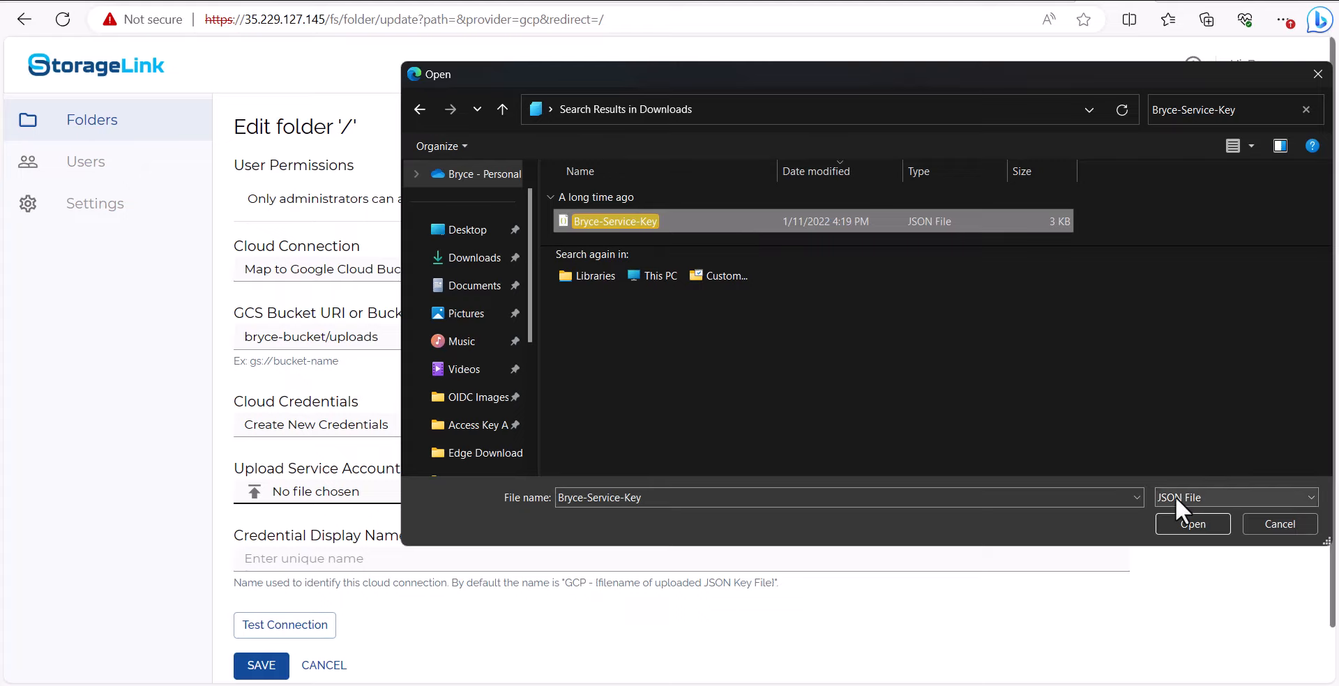
pyautogui.click(1169, 523)
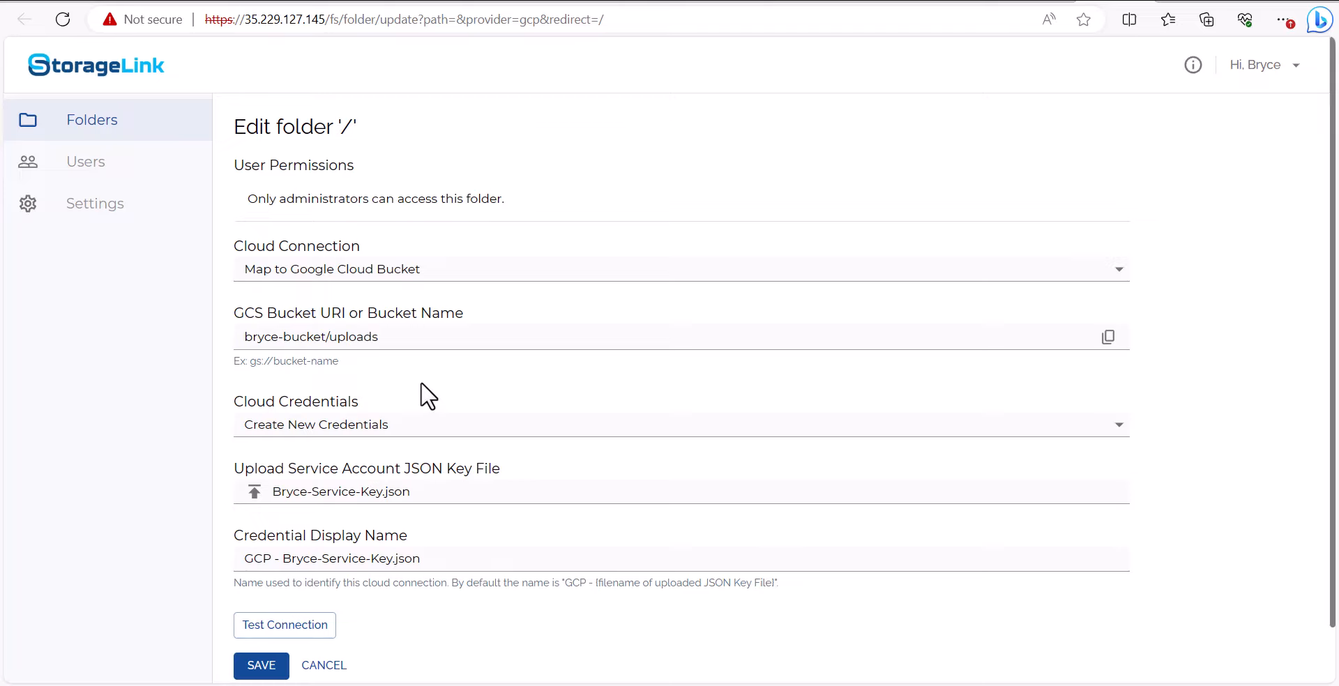
# Step: Test the root folder's cloud connection and save the folder settings
pyautogui.click(326, 628)
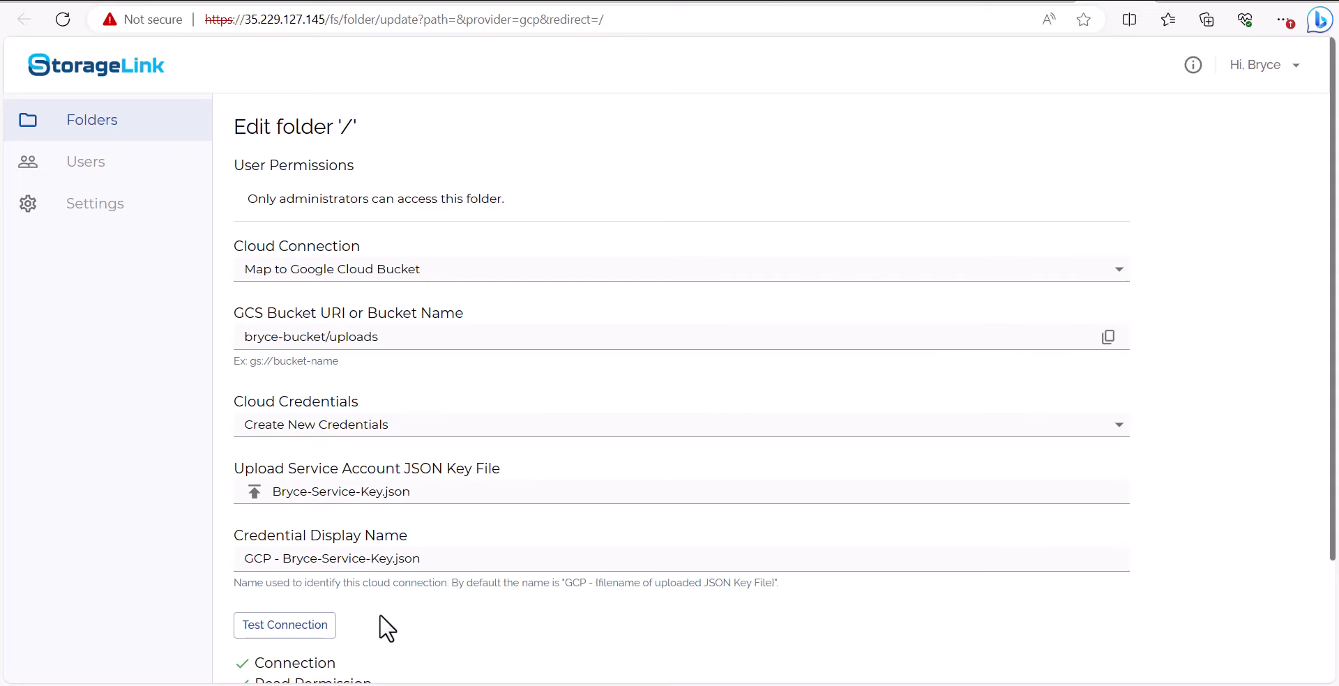
pyautogui.scroll(-2, 382, 621)
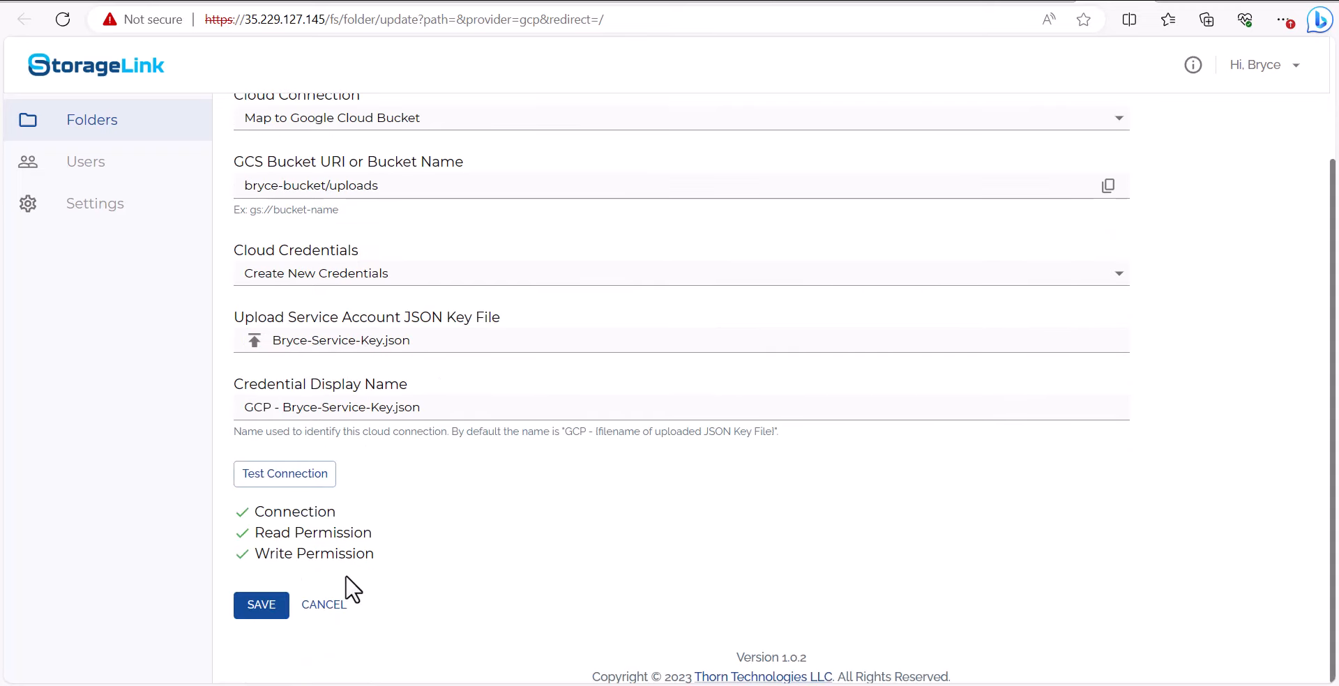
pyautogui.click(286, 606)
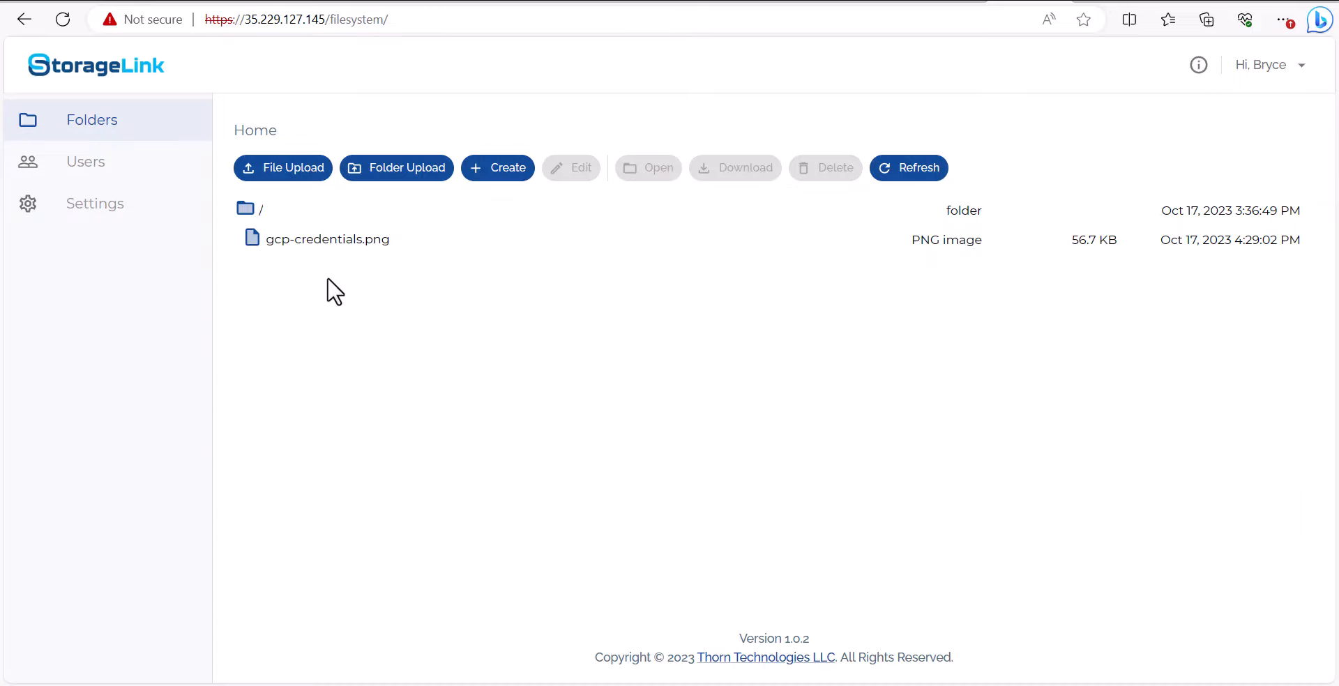
# Step: Switch to the Google Cloud console and refresh the uploads folder of bryce-bucket to compare its files with StorageLink
pyautogui.click(1108, 1)
pyautogui.click(1206, 103)
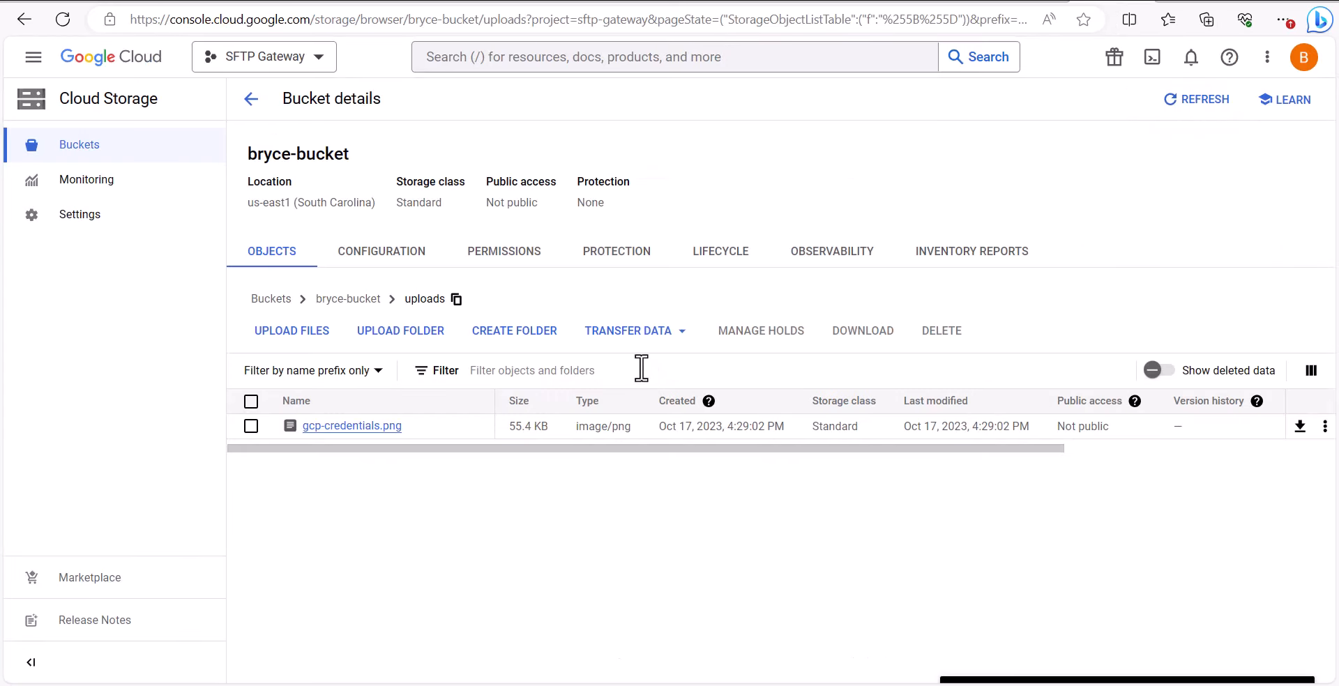
# Step: Return to StorageLink and upload the google-sign-in image from the Google OIDC Images folder into the root folder
pyautogui.click(1028, 4)
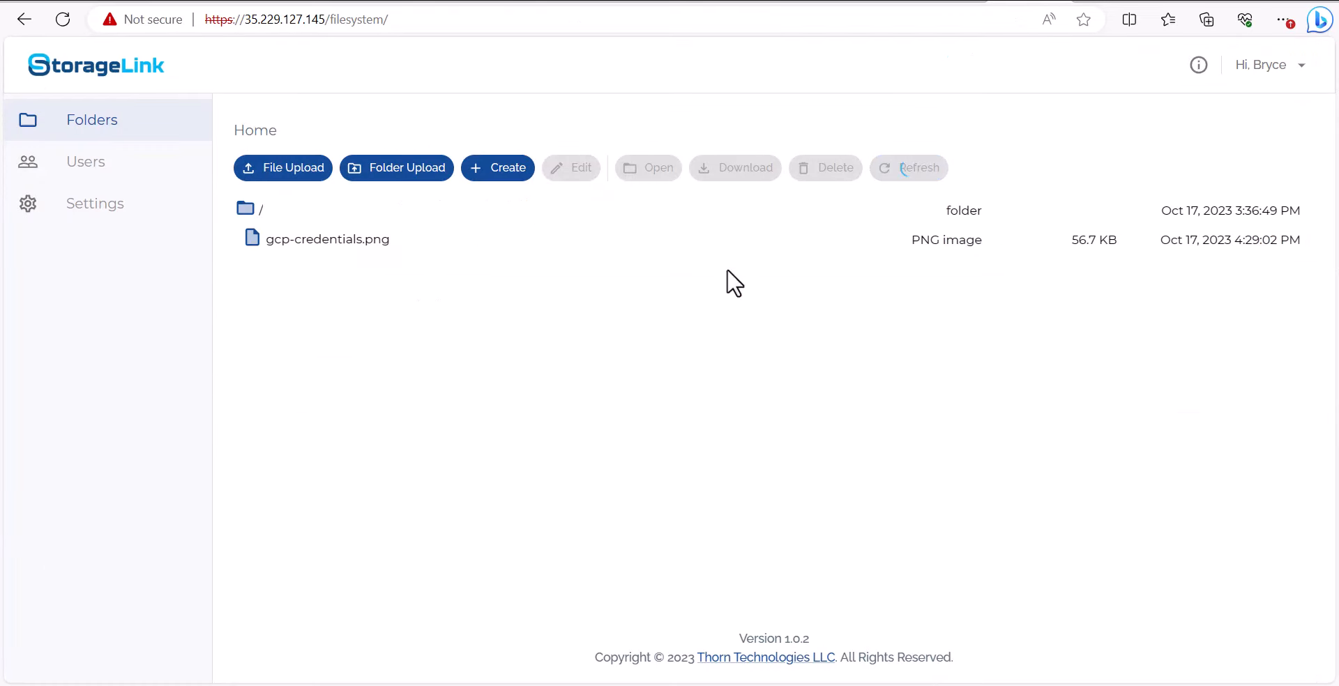
pyautogui.click(356, 684)
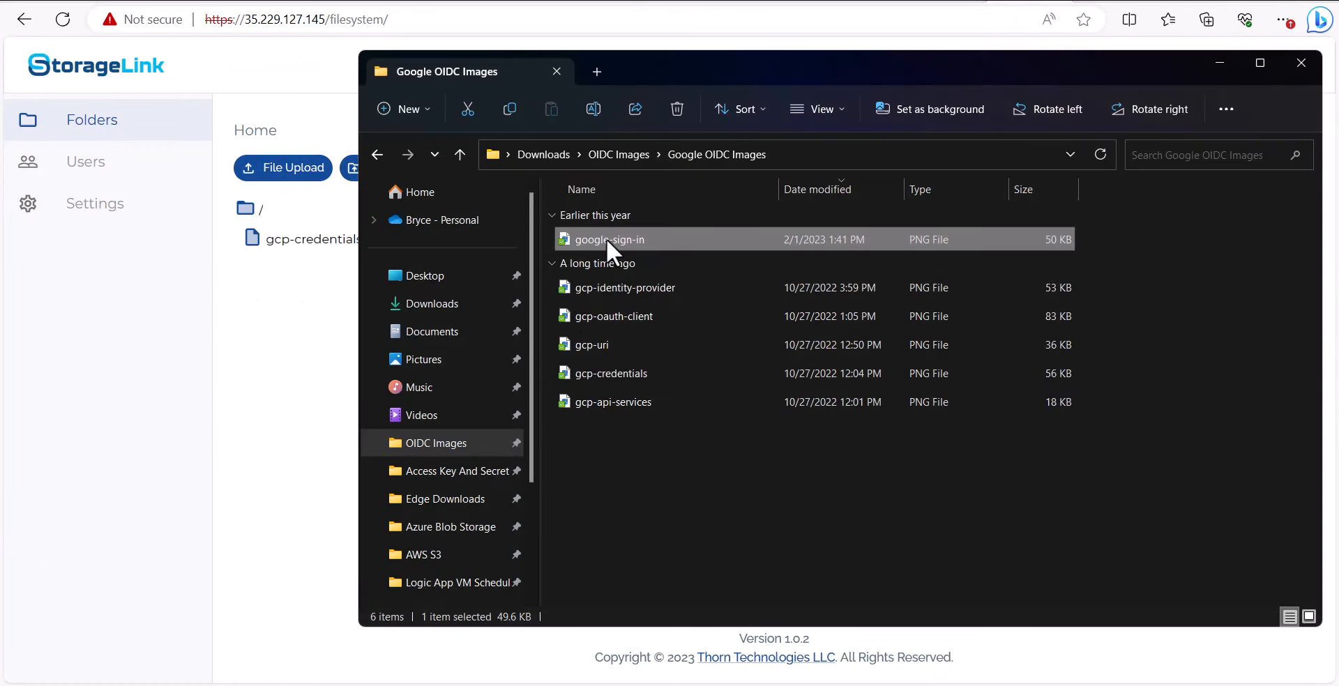
pyautogui.moveTo(605, 239); pyautogui.dragTo(317, 383)
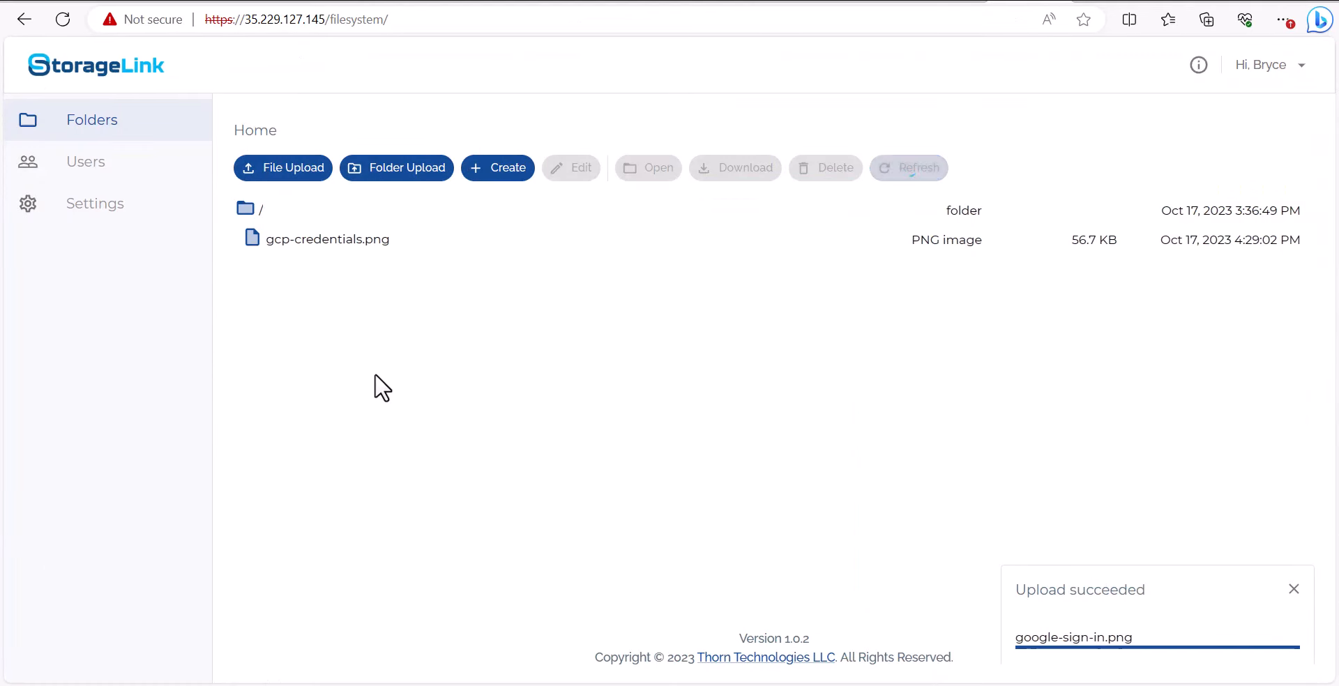
# Step: Check the refreshed uploads folder of bryce-bucket in the Google Cloud console for the uploaded google-sign-in.png
pyautogui.click(1090, 1)
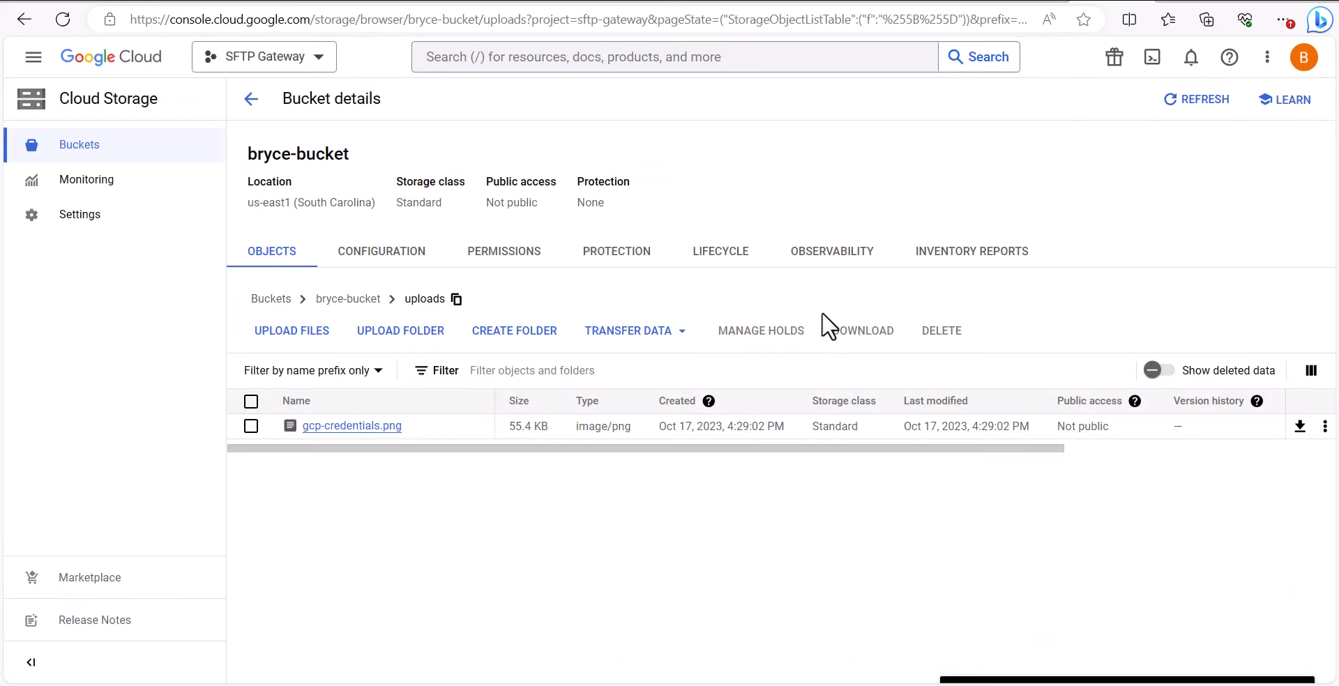
pyautogui.click(798, 632)
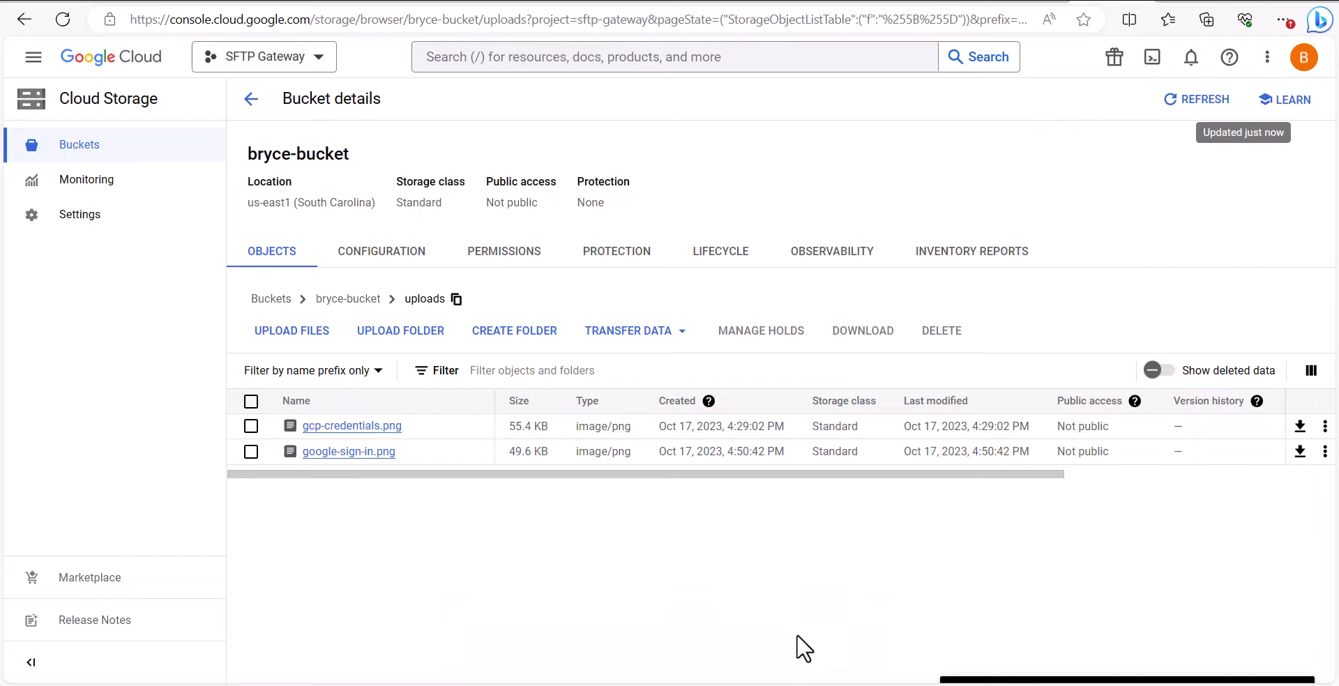